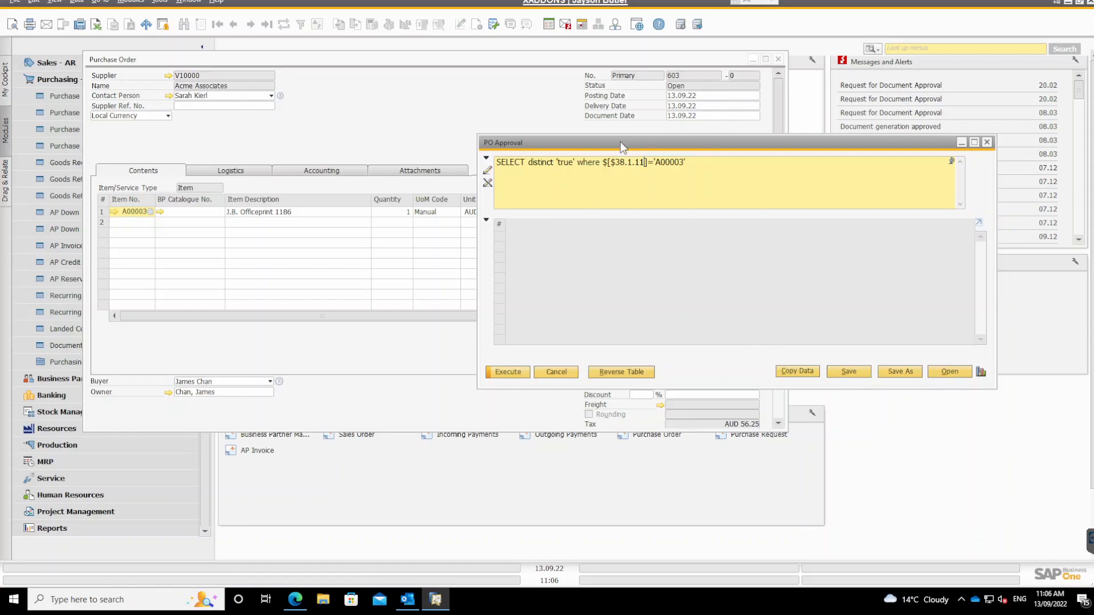
Minimise the purchase order and open the Approval Templates setup.
click(753, 58)
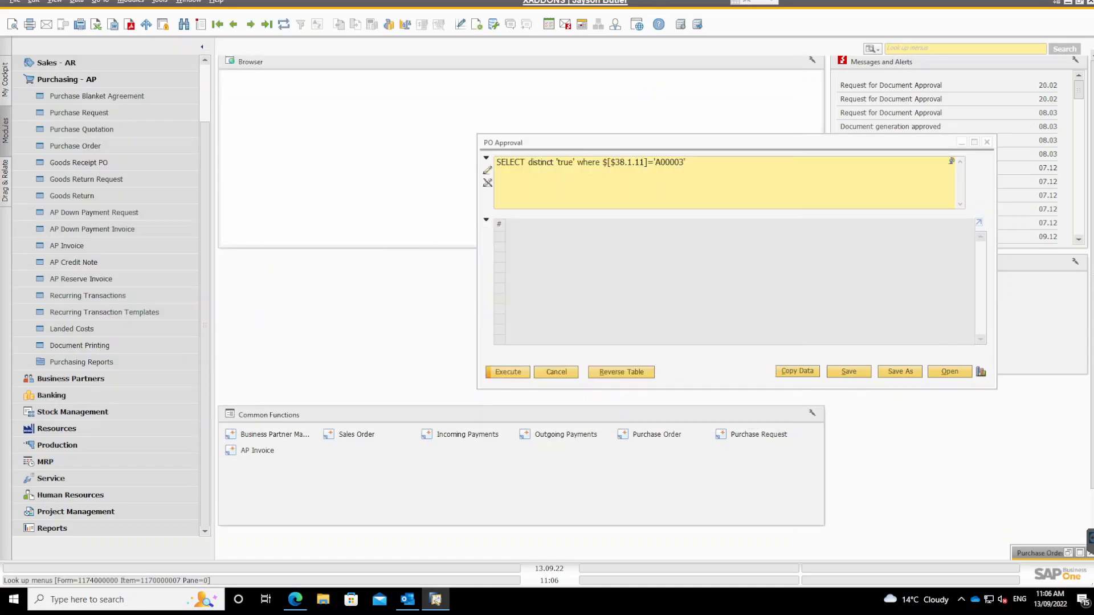
click(940, 49)
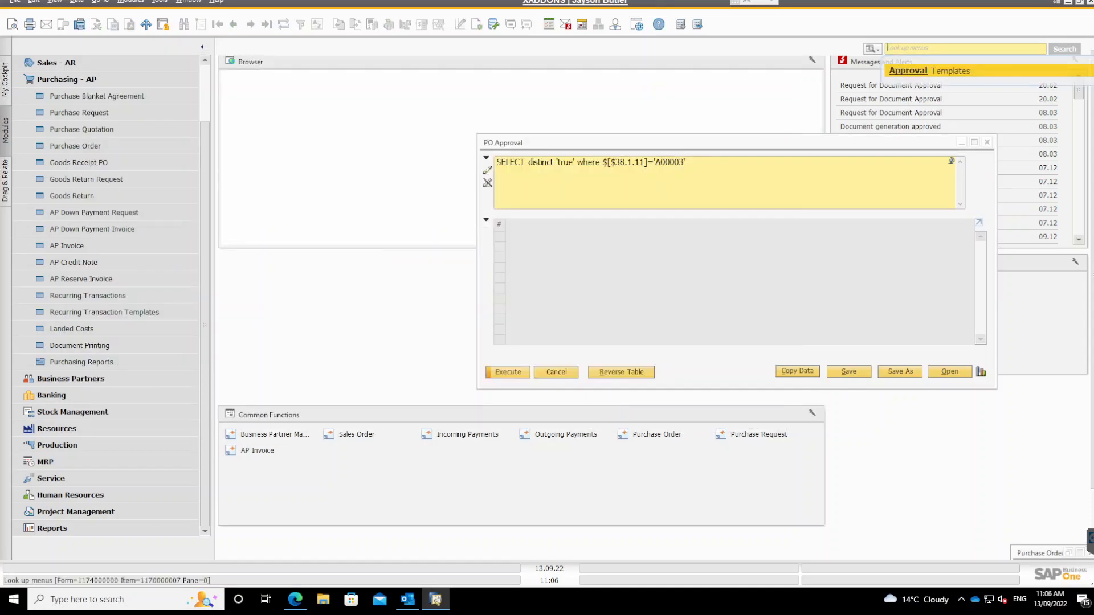
key(Return)
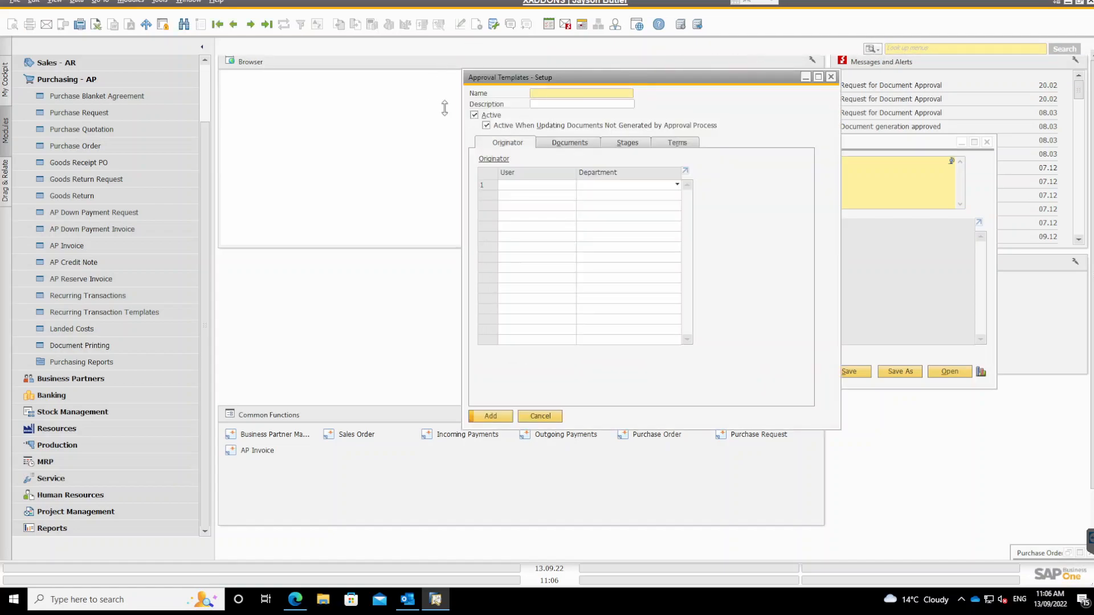
Find the approval template named Po, review its terms and the user query they are based on, and close the setup.
click(185, 25)
text(Po)
key(Return)
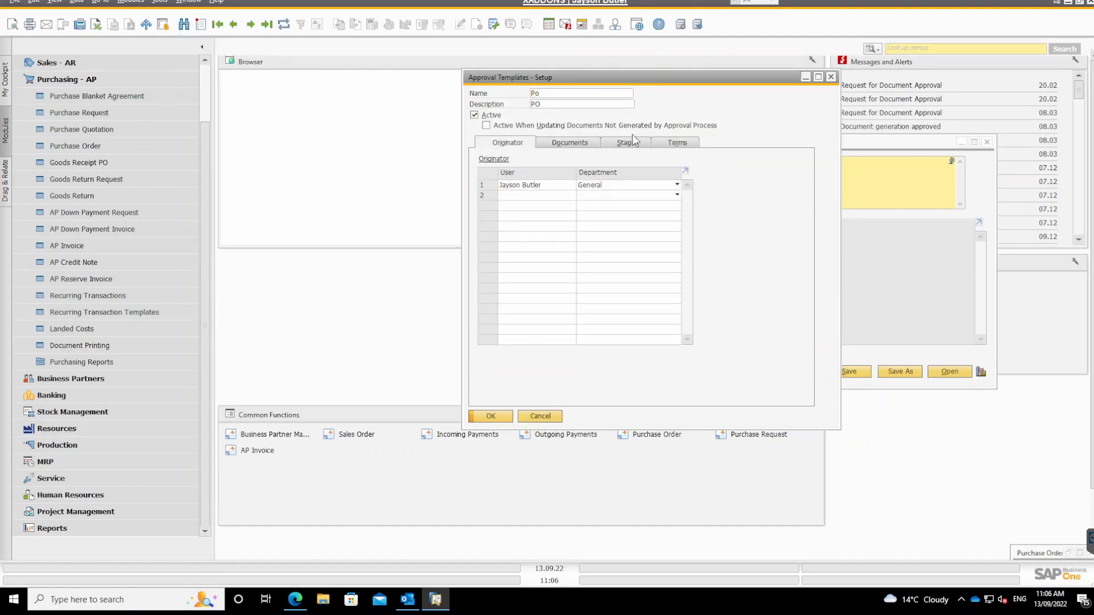
click(666, 144)
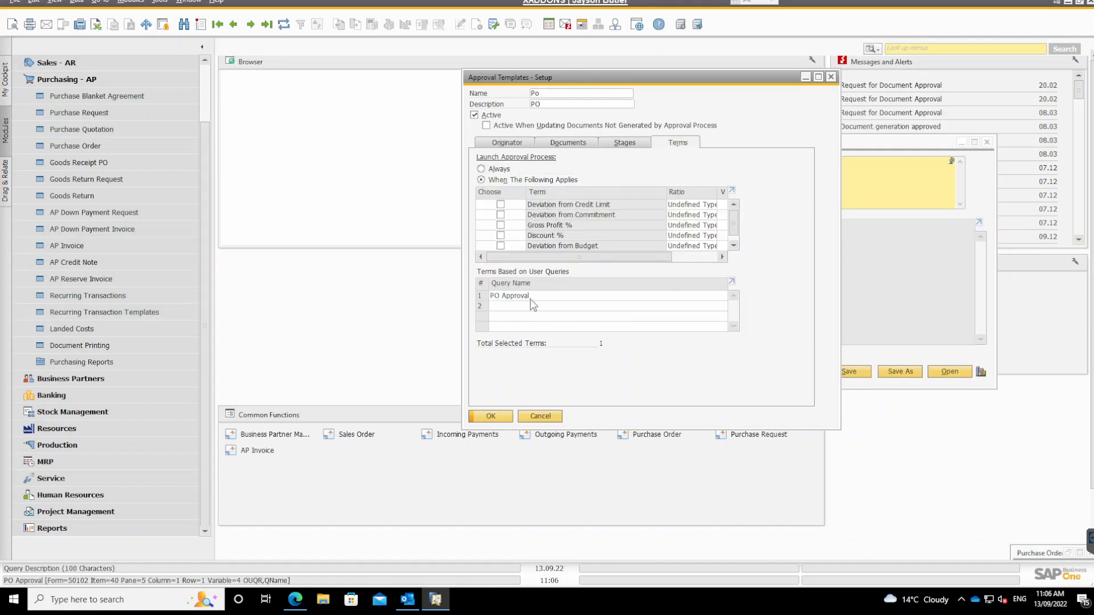
click(547, 415)
Start a new purchase order for the supplier Acme Associates.
click(74, 147)
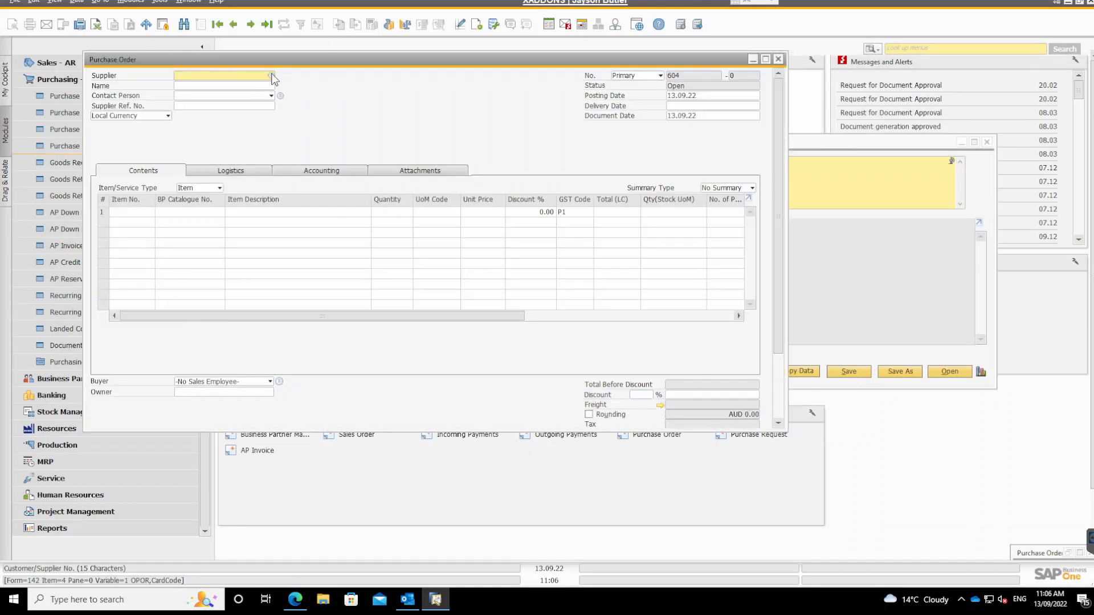
click(272, 75)
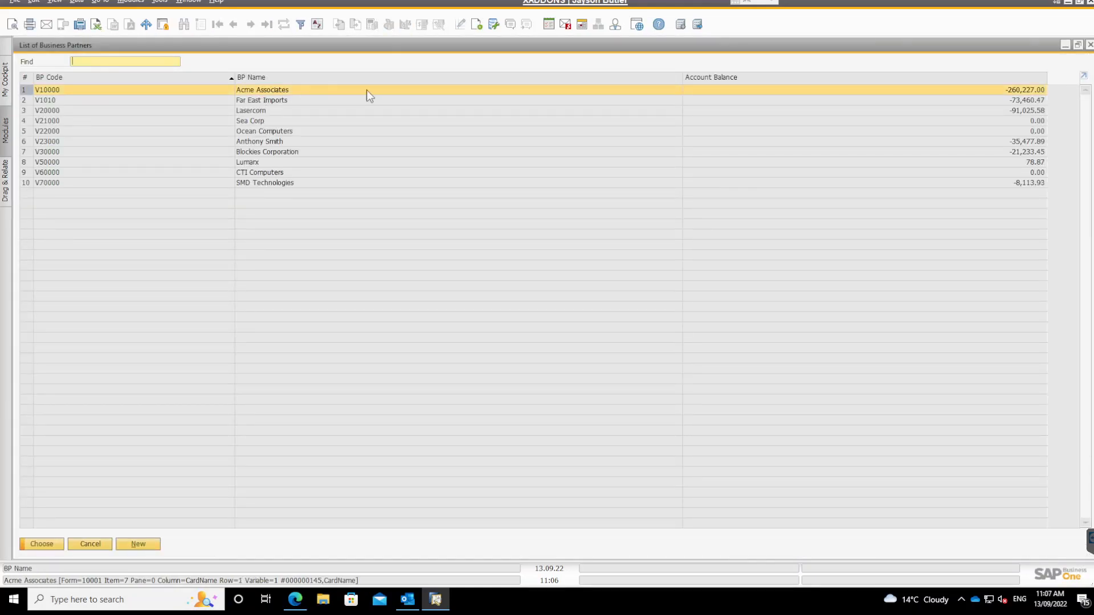
key(Return)
Try to add the order with item A00003 on the first line, and cancel the approval request.
click(142, 211)
text(A00003)
key(Tab)
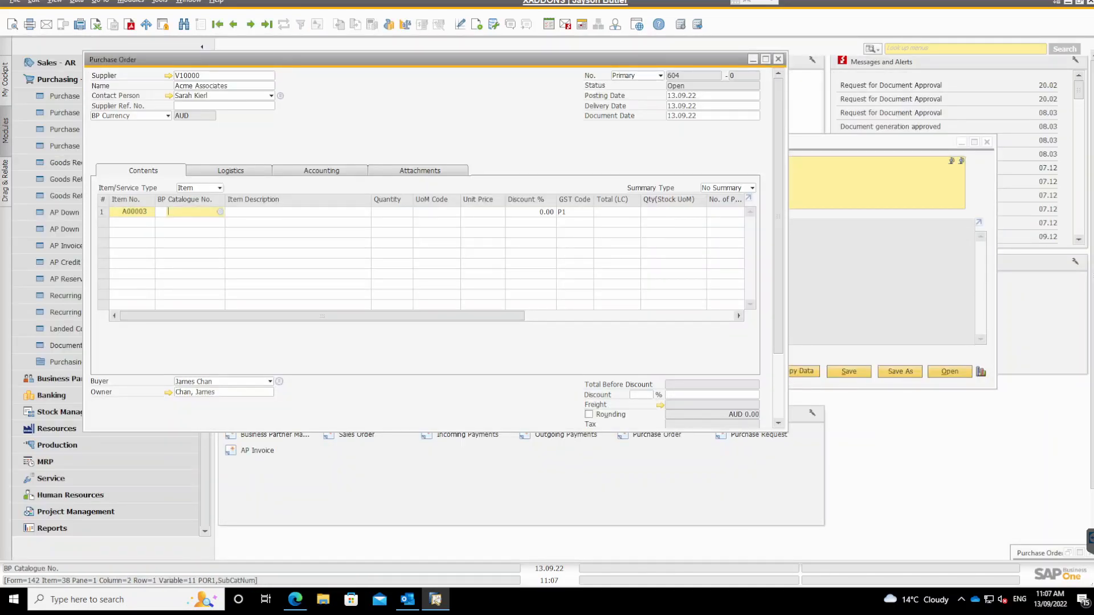
key(Return)
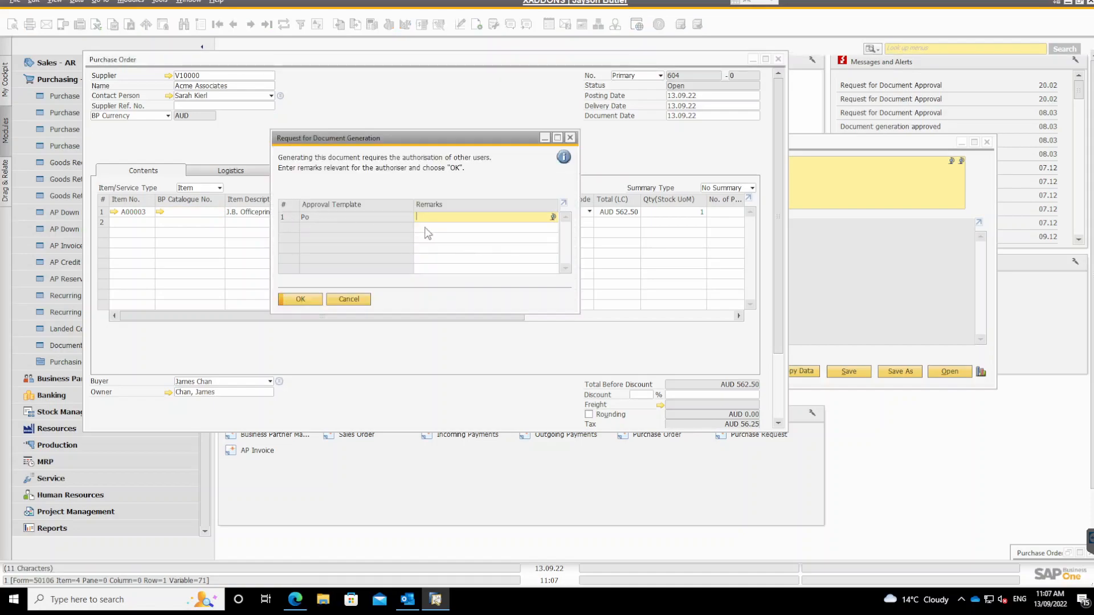
click(360, 300)
Replace the first line's item with C00001 and add the purchase order.
click(150, 212)
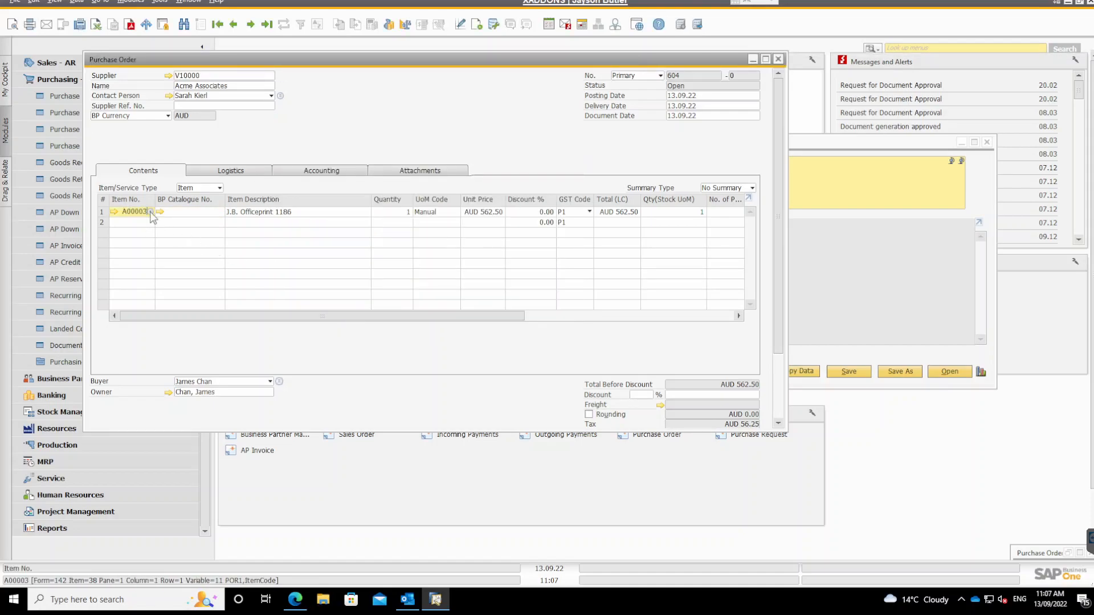
click(151, 211)
double_click(167, 164)
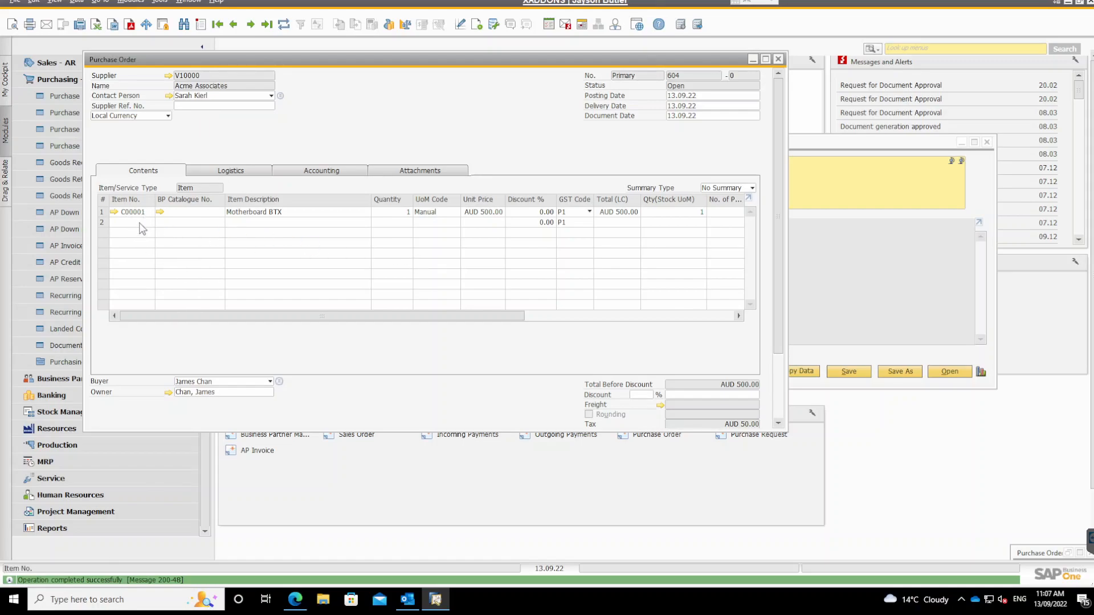
Start another purchase order with Acme Associates as the supplier.
click(234, 26)
click(201, 24)
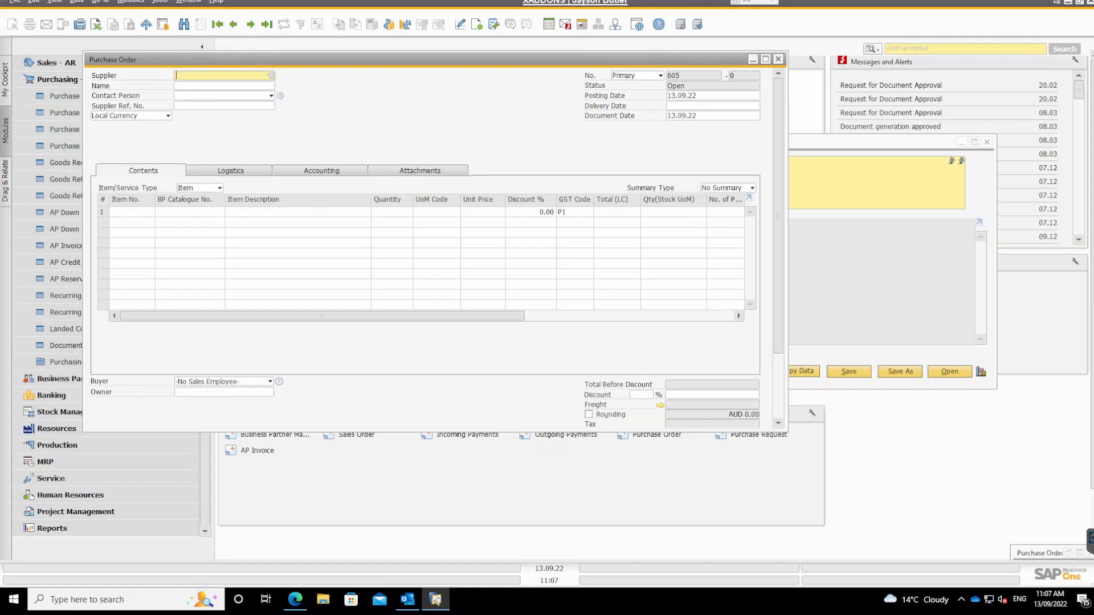
click(271, 76)
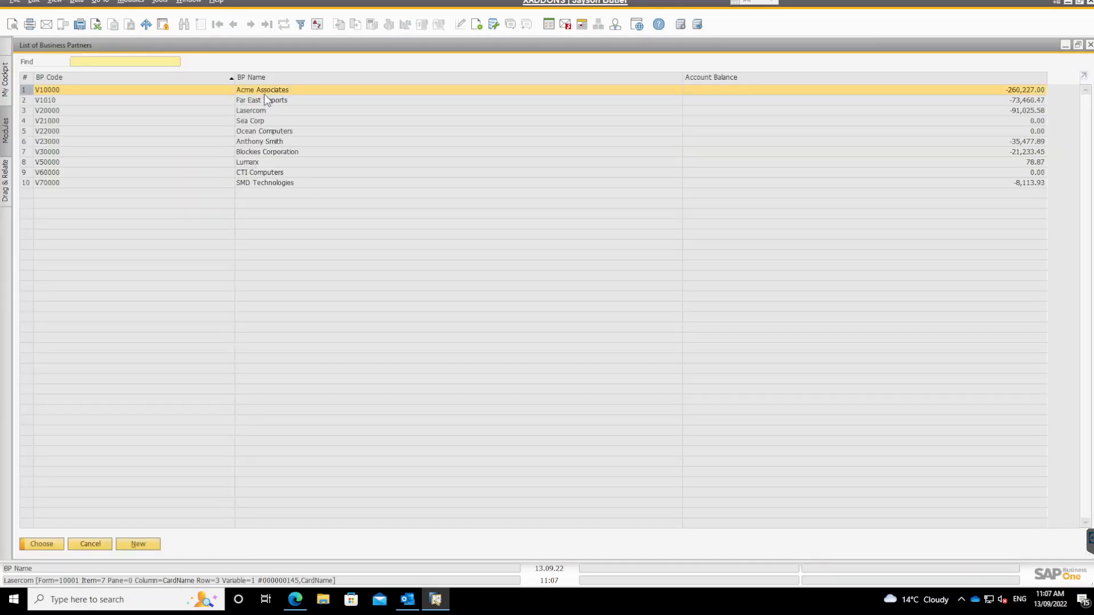
key(Return)
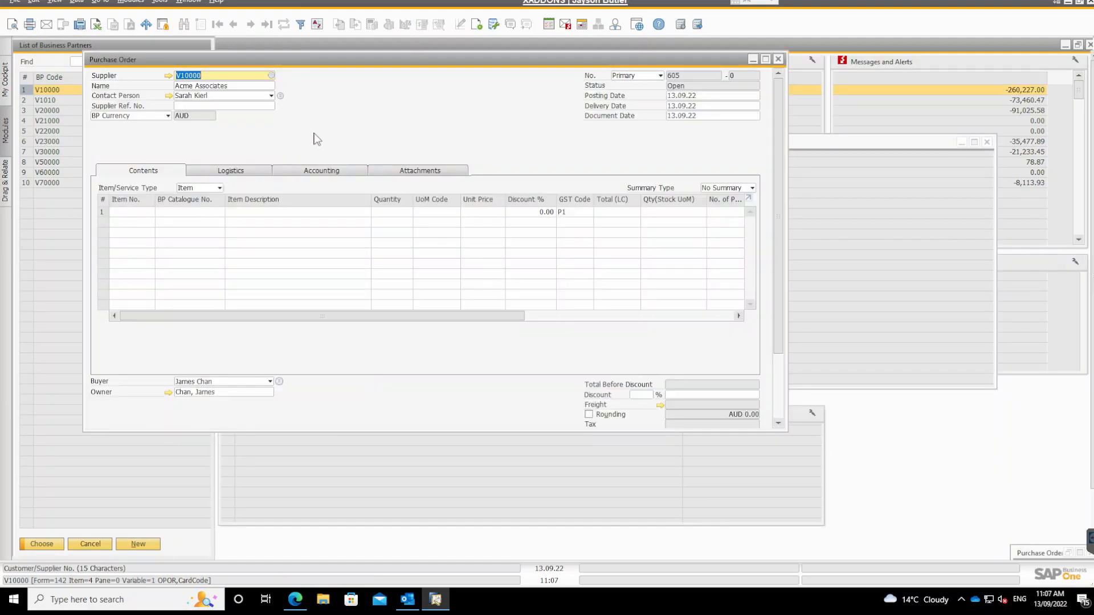
Choose items A00002 to A00006 from the item list for the order lines, and dismiss the exchange rates window.
click(146, 221)
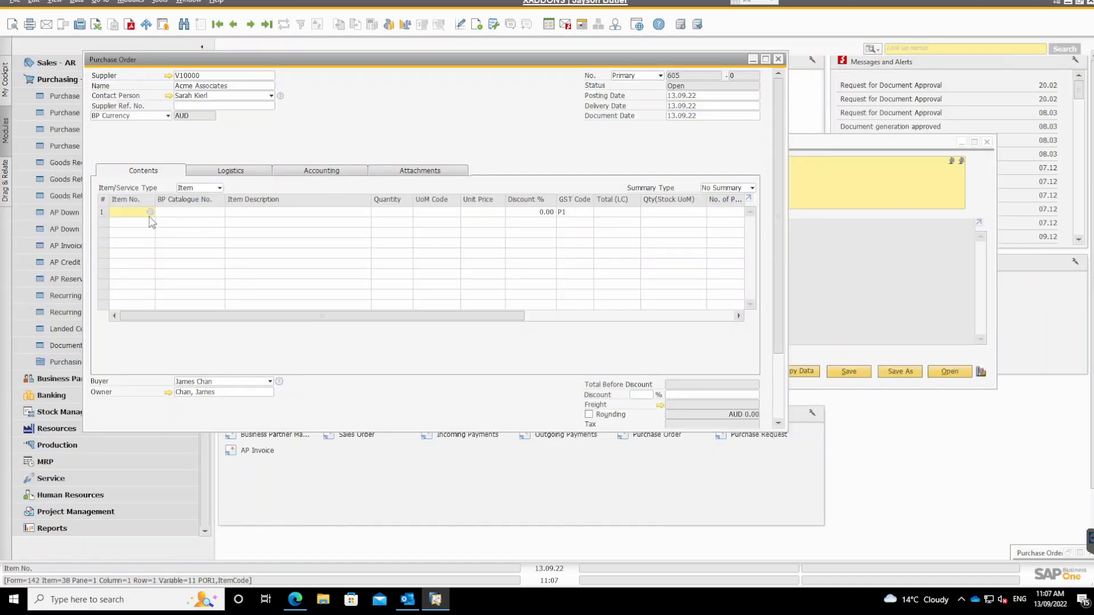
key(Tab)
ctrl+click(57, 100)
click(64, 120)
ctrl+click(60, 102)
ctrl+click(61, 110)
ctrl+click(61, 131)
ctrl+click(59, 142)
click(40, 544)
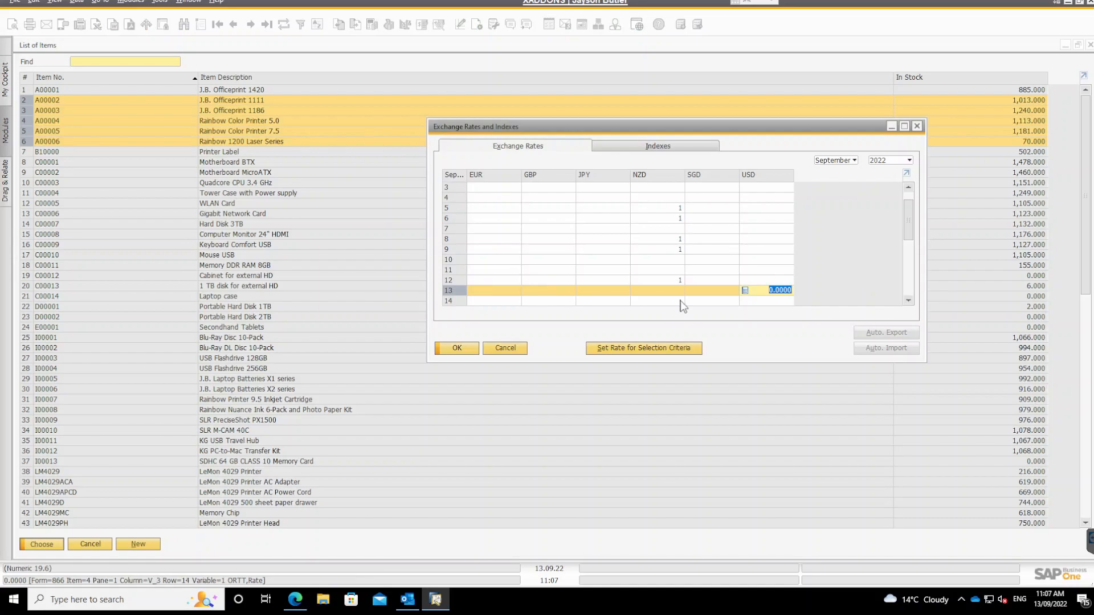
key(Return)
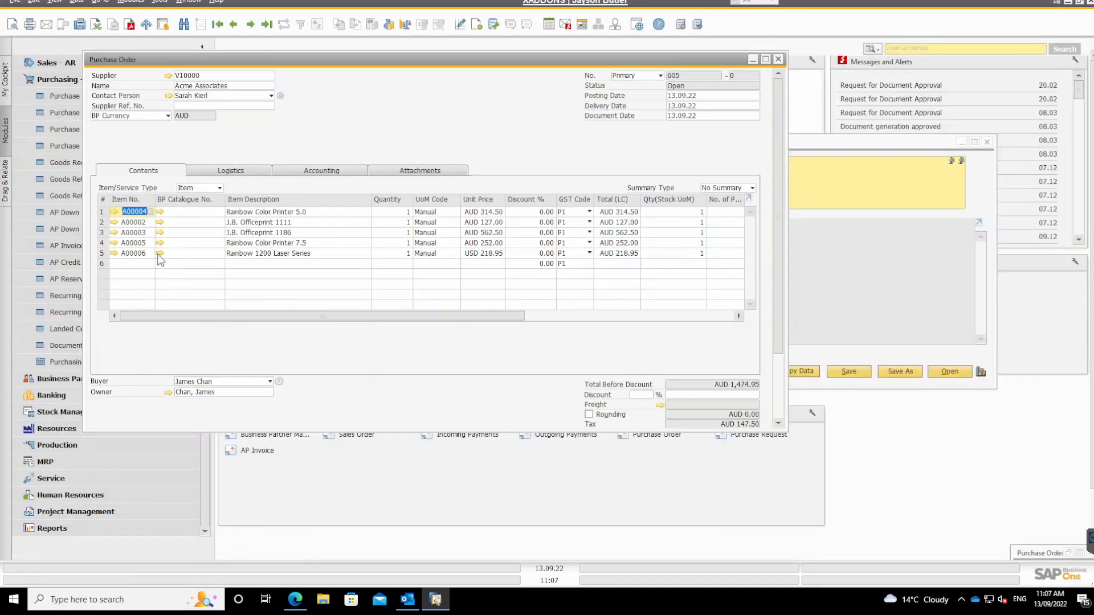
Enter item A00003 on line 6 and try to add the order, cancelling the approval request.
click(135, 266)
text(A00003)
key(Tab)
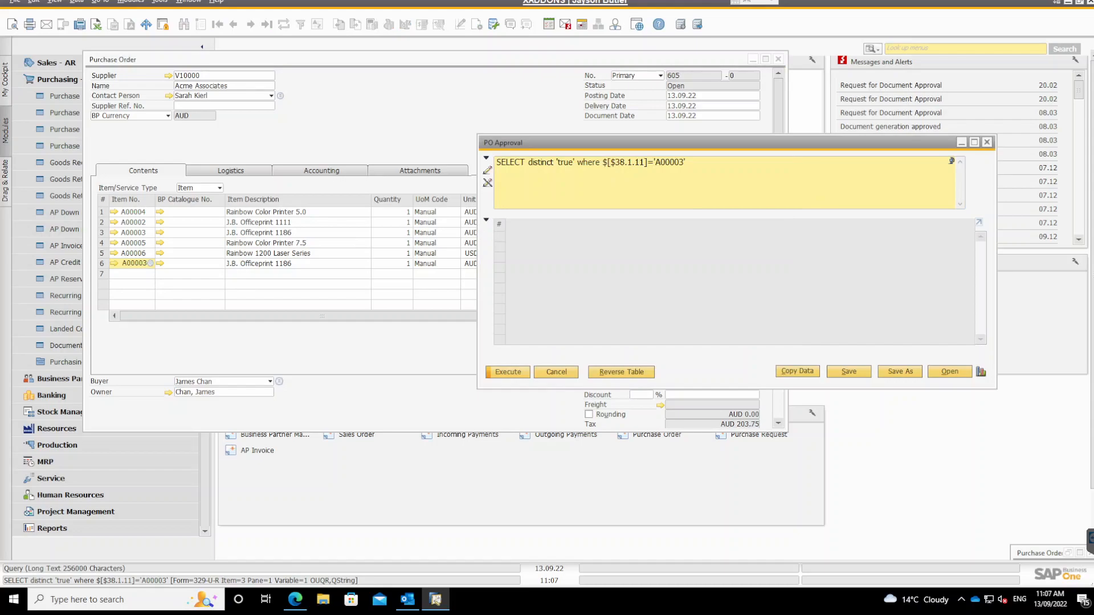
click(294, 265)
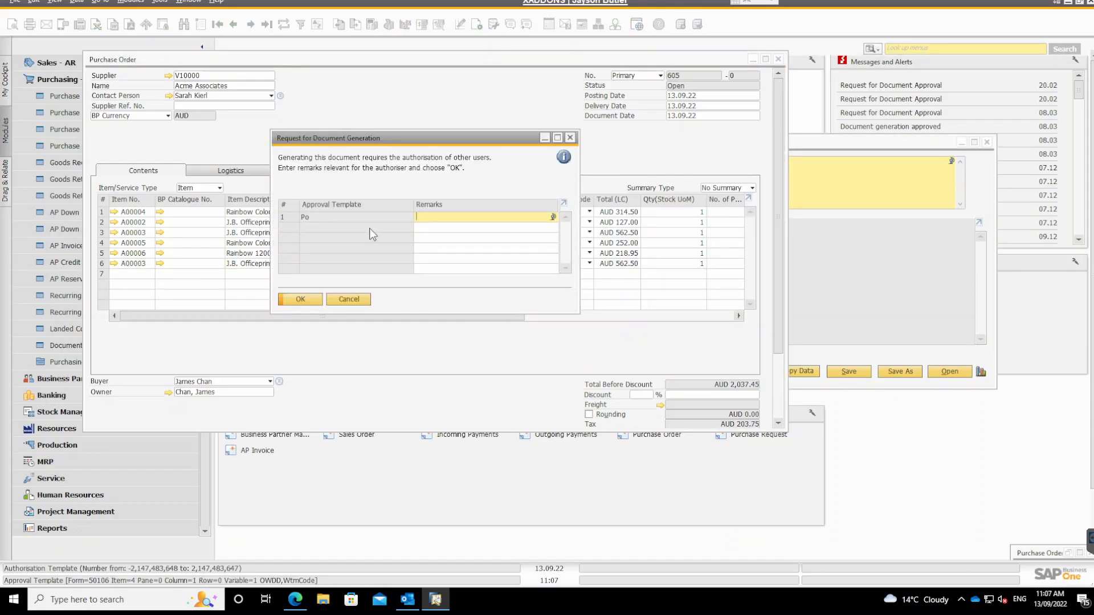
click(347, 300)
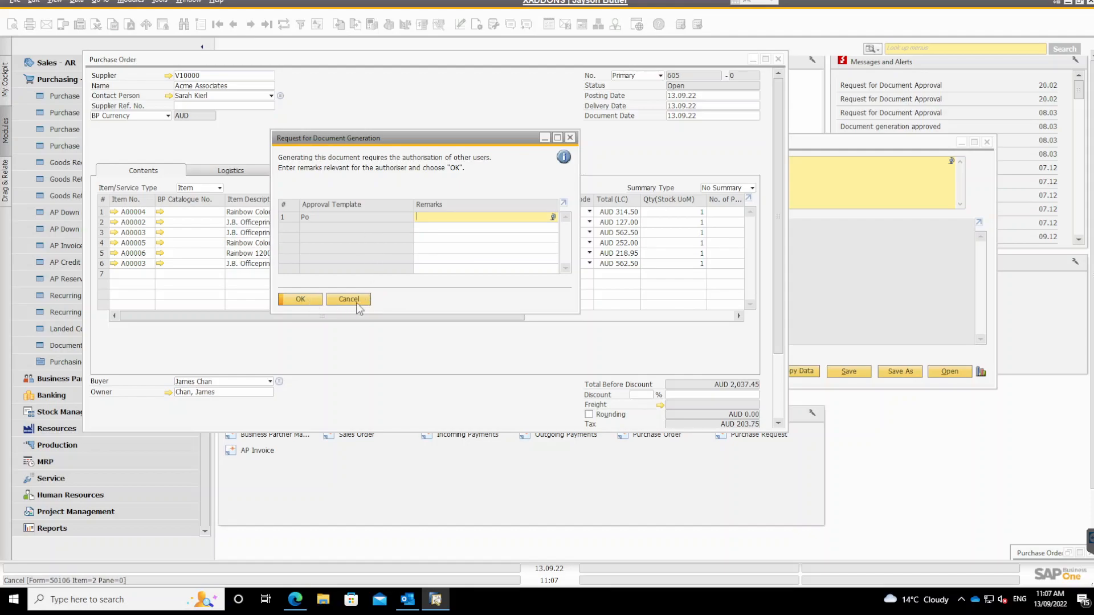
Examine the item number reference $[$38.1.11] in the PO Approval query against the order's item lines.
click(132, 244)
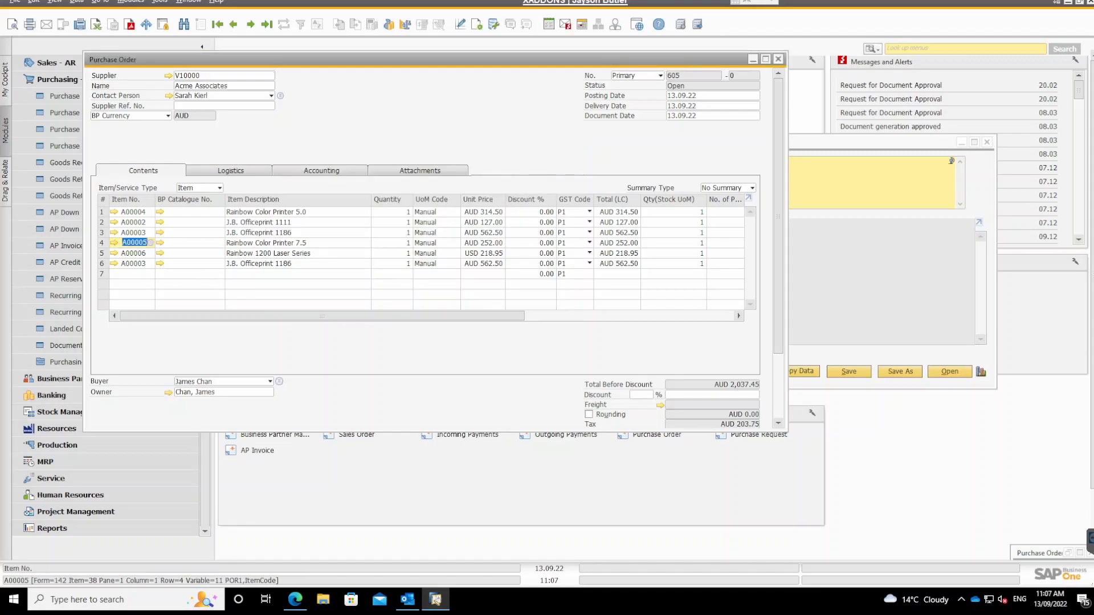
click(797, 188)
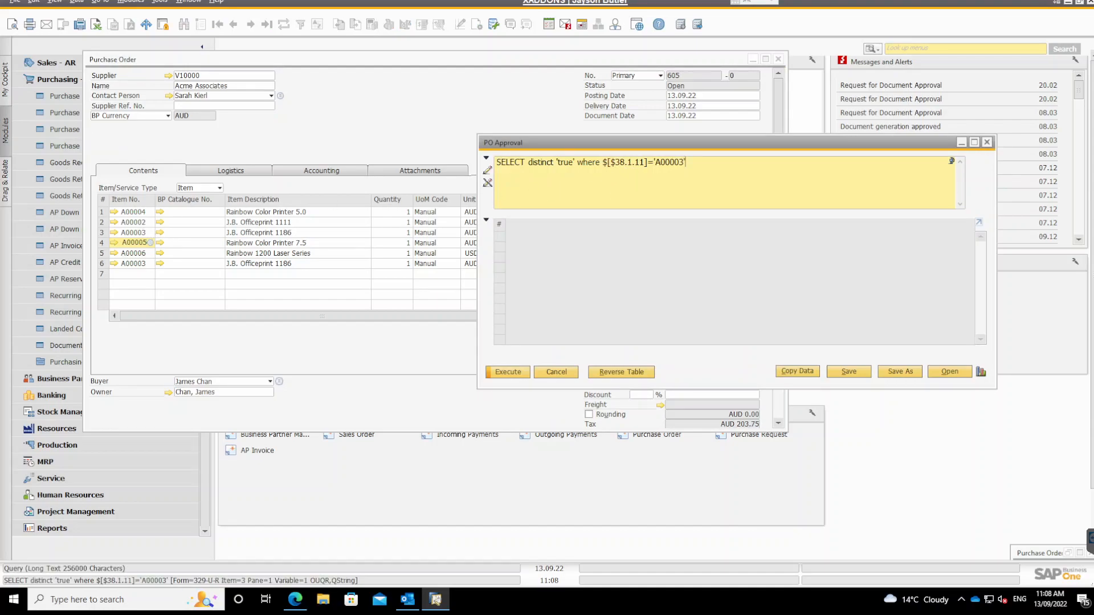
double_click(618, 162)
shift+click(646, 162)
click(640, 162)
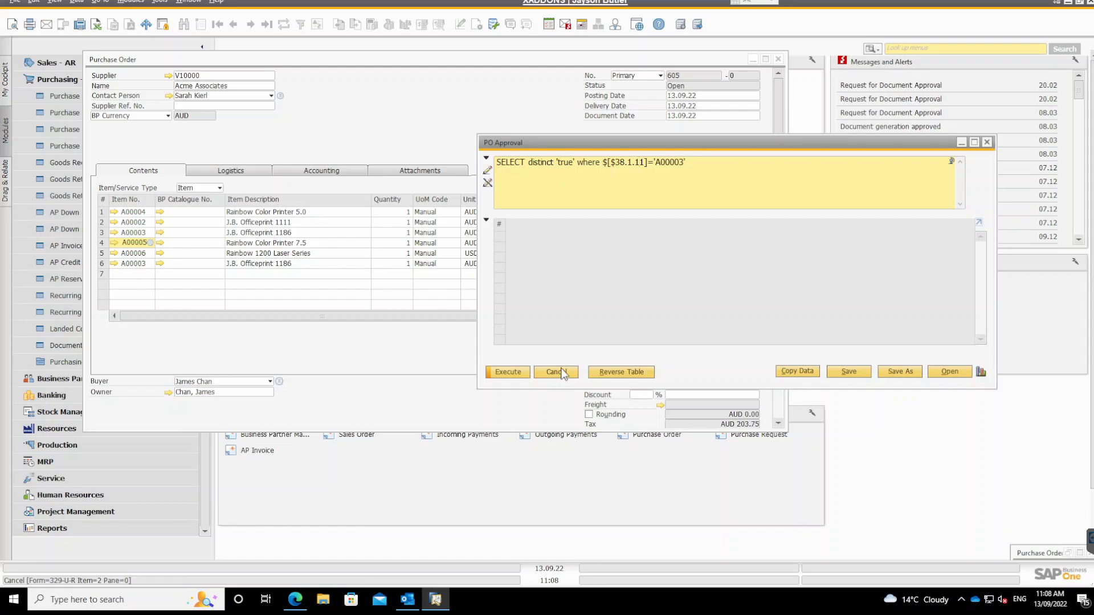
Add the six-line purchase order and submit its approval request under the Po template without remarks.
click(380, 356)
scroll(781, 84, down, 3)
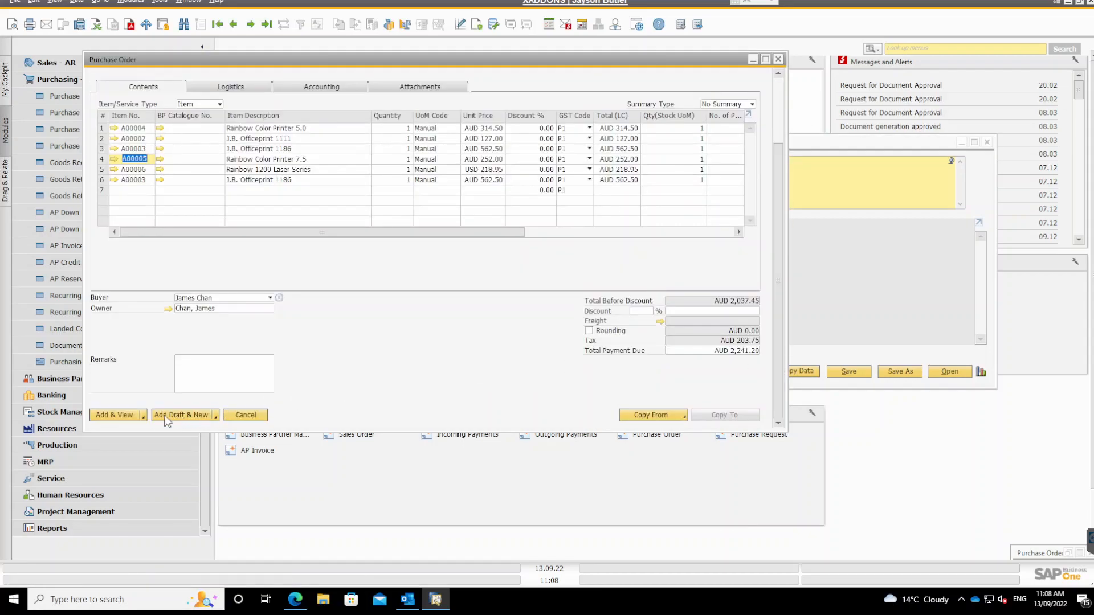
click(116, 415)
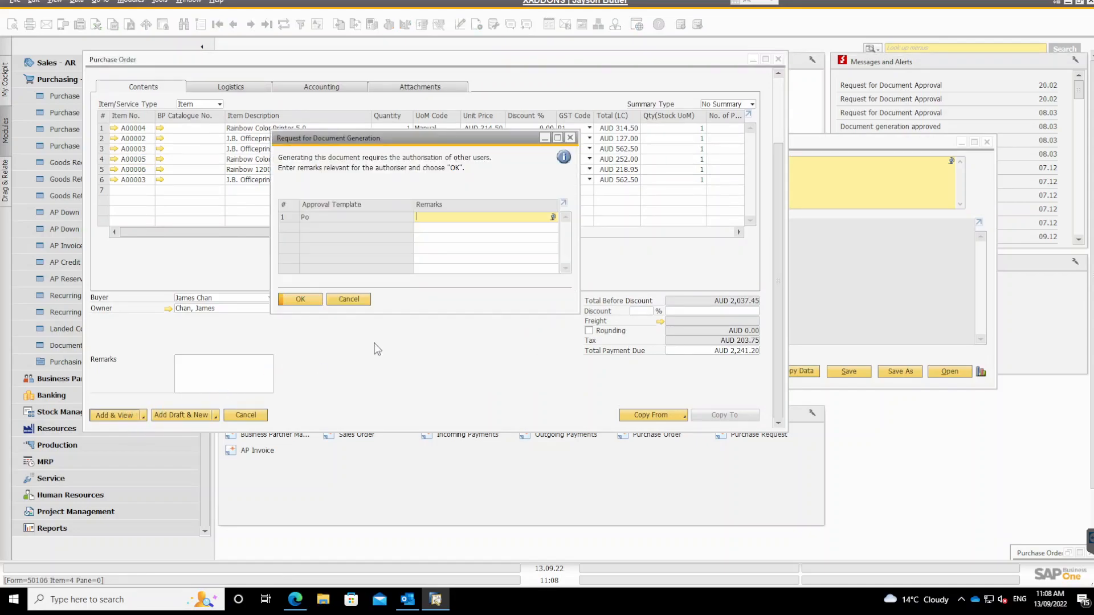
click(289, 305)
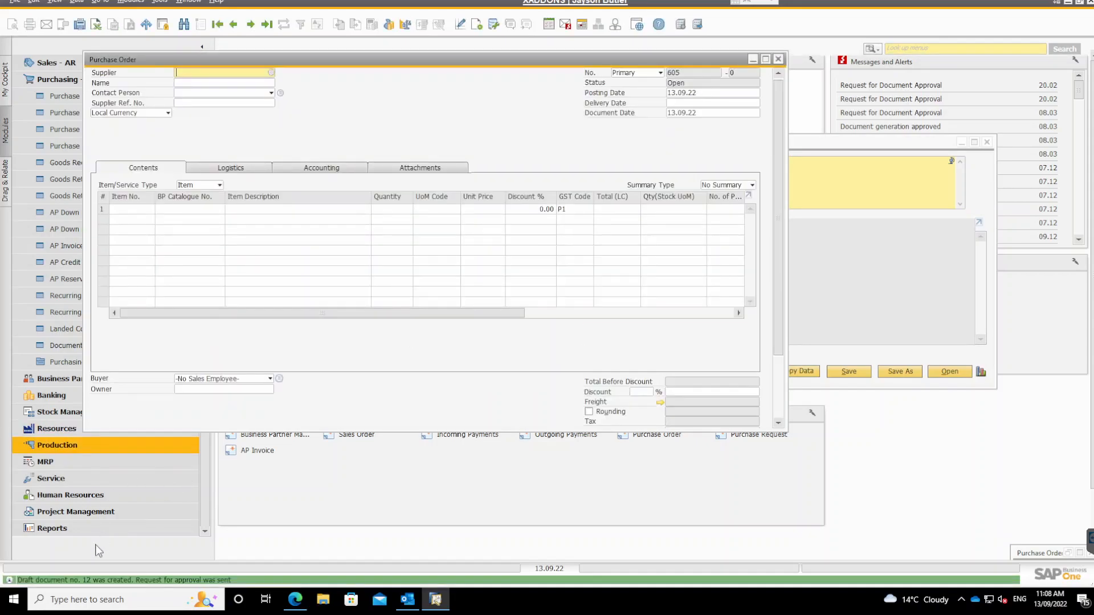
Close the PO Approval query and open the PO Complex query from the General category for editing.
click(820, 211)
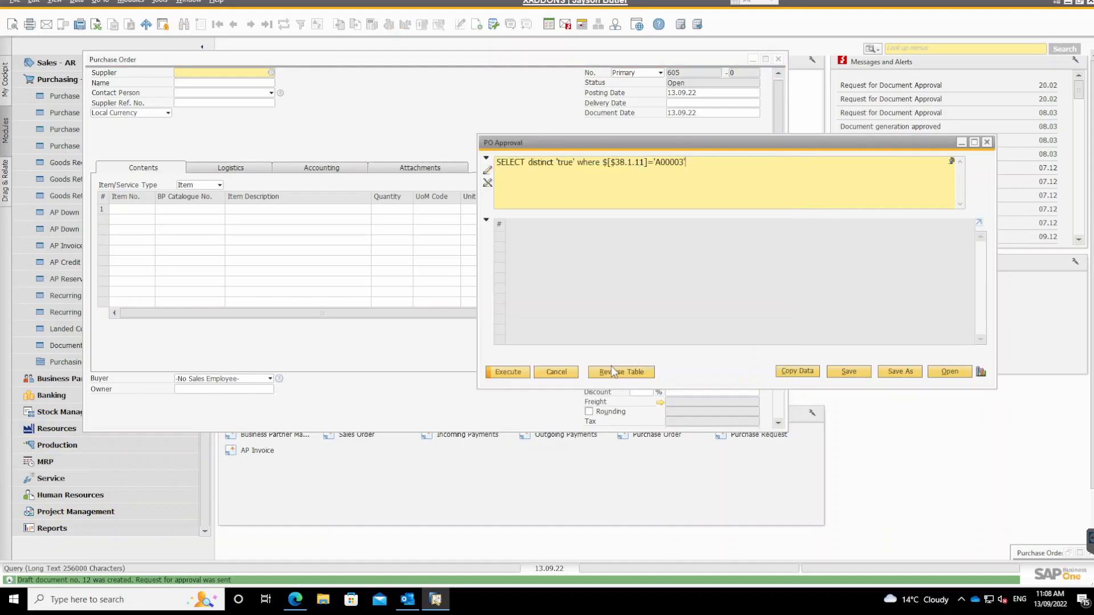
click(762, 70)
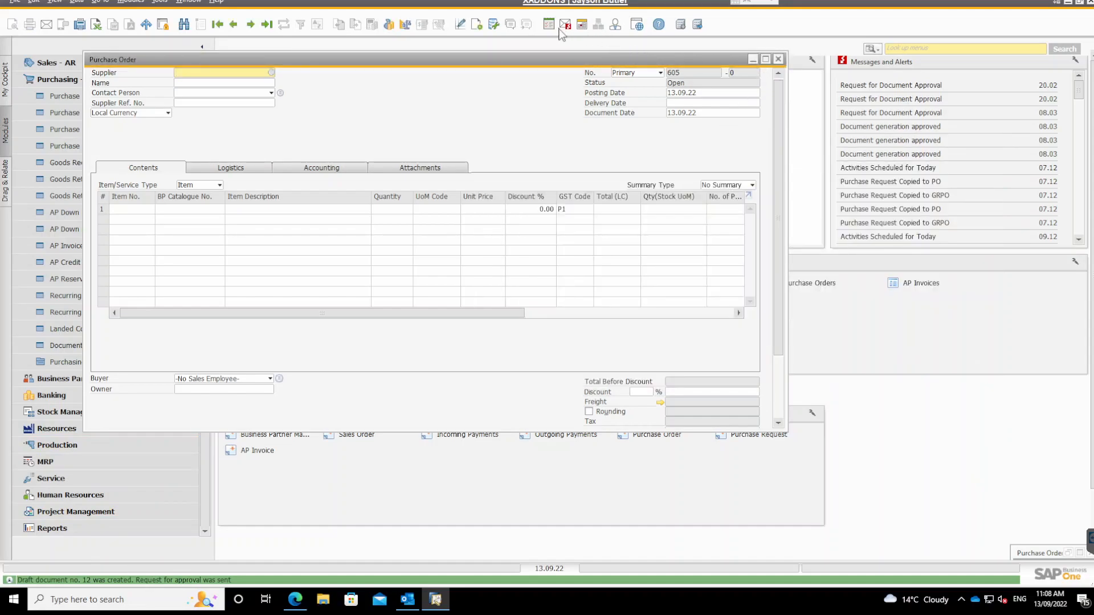
click(494, 26)
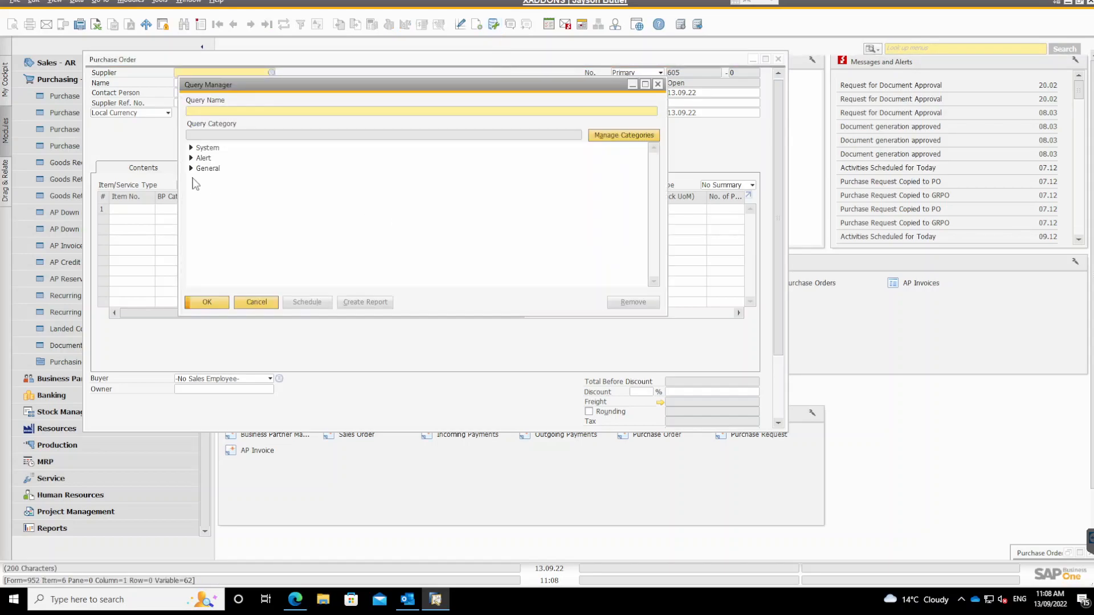
click(191, 168)
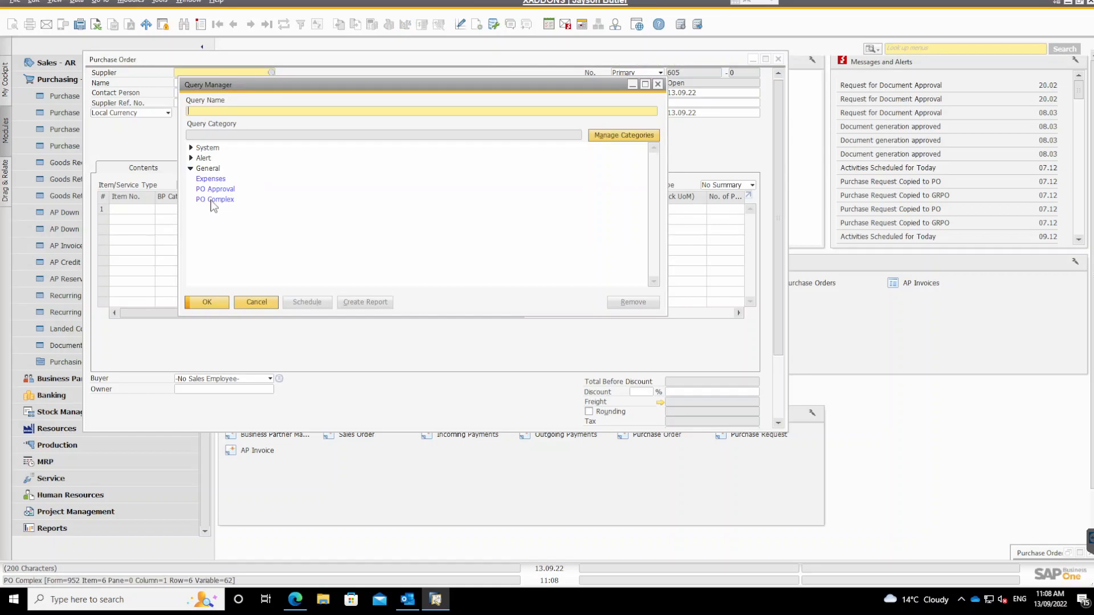
click(210, 199)
double_click(210, 199)
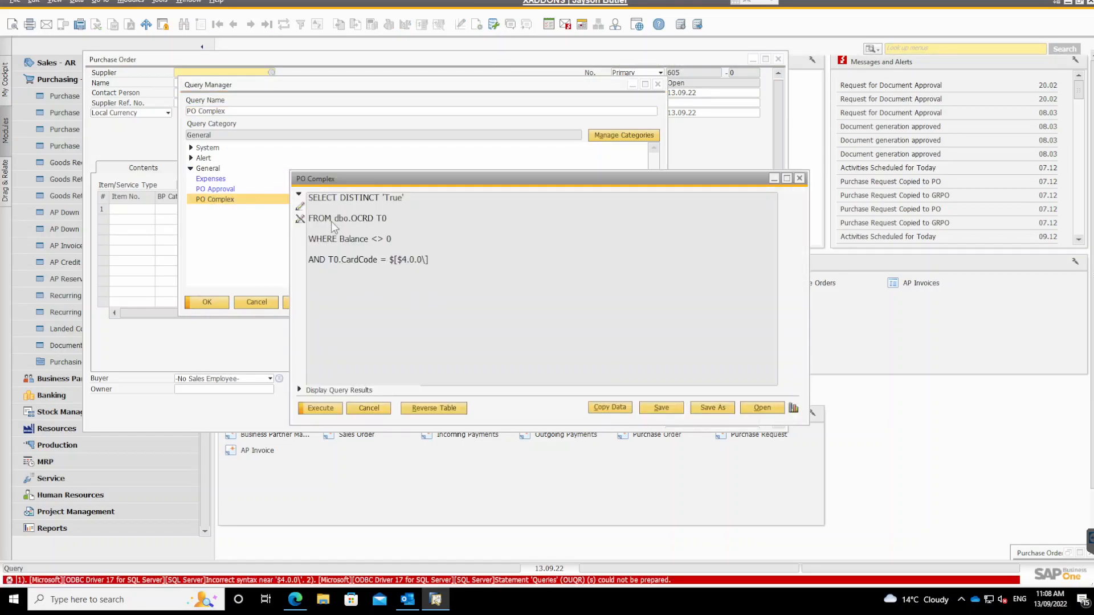
click(299, 206)
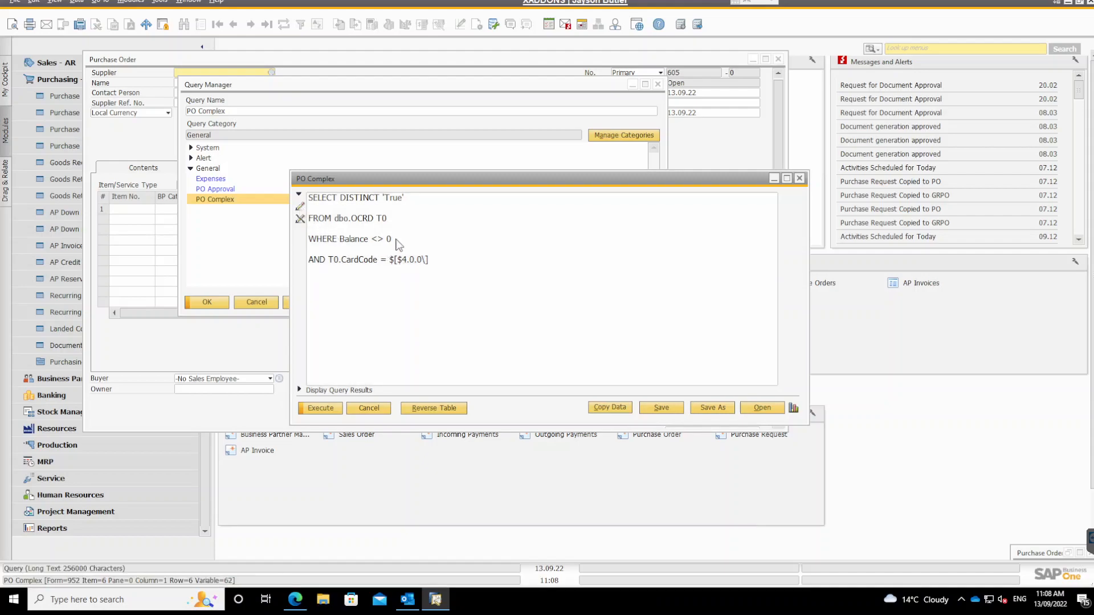
Examine the PO Complex query's SELECT DISTINCT 'True' clause, Balance <> 0 condition and supplier code reference $[$4.0.0\], closing the Query Manager.
click(436, 242)
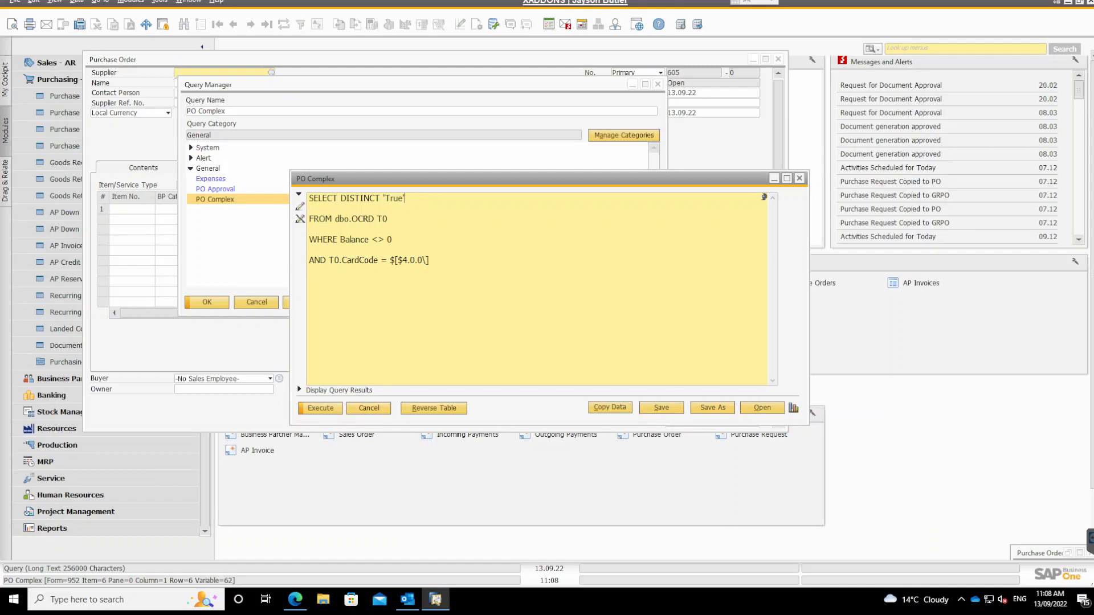
key(shift+Left)
key(shift+Left)
key(shift+Left)
key(shift+Left)
key(shift+Left)
key(shift+Left)
key(shift+Left)
key(shift+Left)
key(shift+Left)
key(shift+Left)
key(shift+Left)
key(shift+Left)
key(shift+Left)
key(shift+Left)
key(shift+Left)
key(shift+Left)
key(shift+Left)
key(shift+Left)
key(shift+Left)
key(shift+Left)
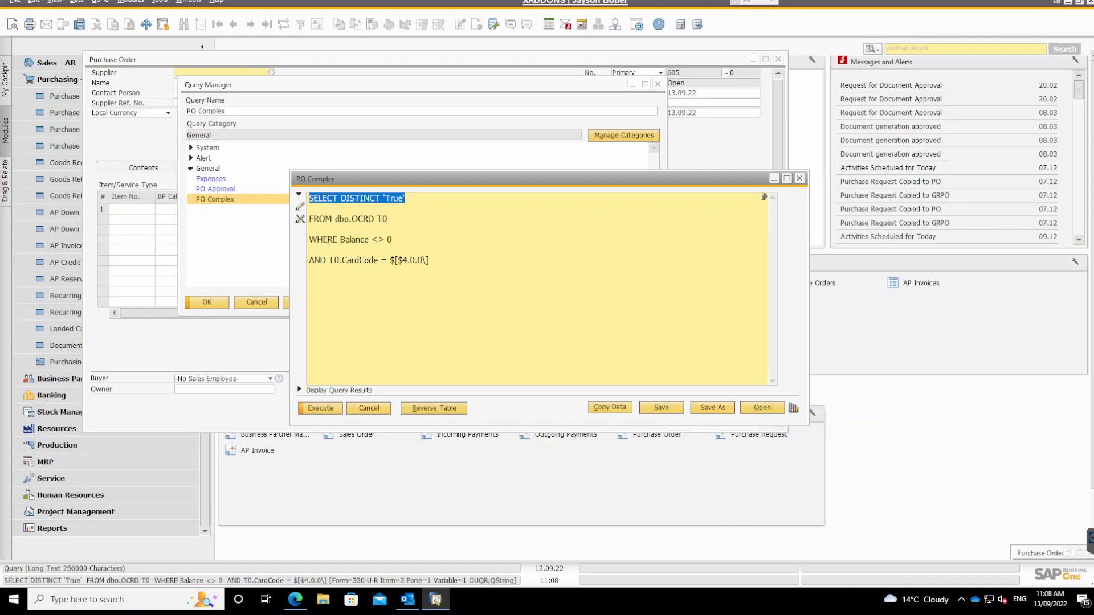
click(354, 198)
drag(351, 219, 392, 239)
click(256, 302)
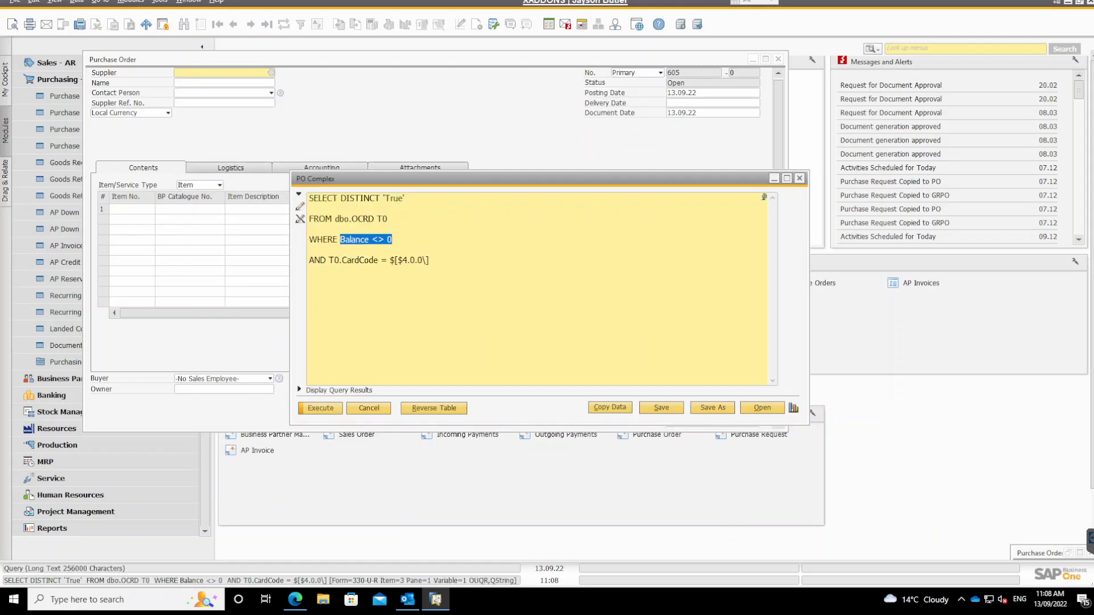
click(400, 260)
drag(403, 260, 424, 260)
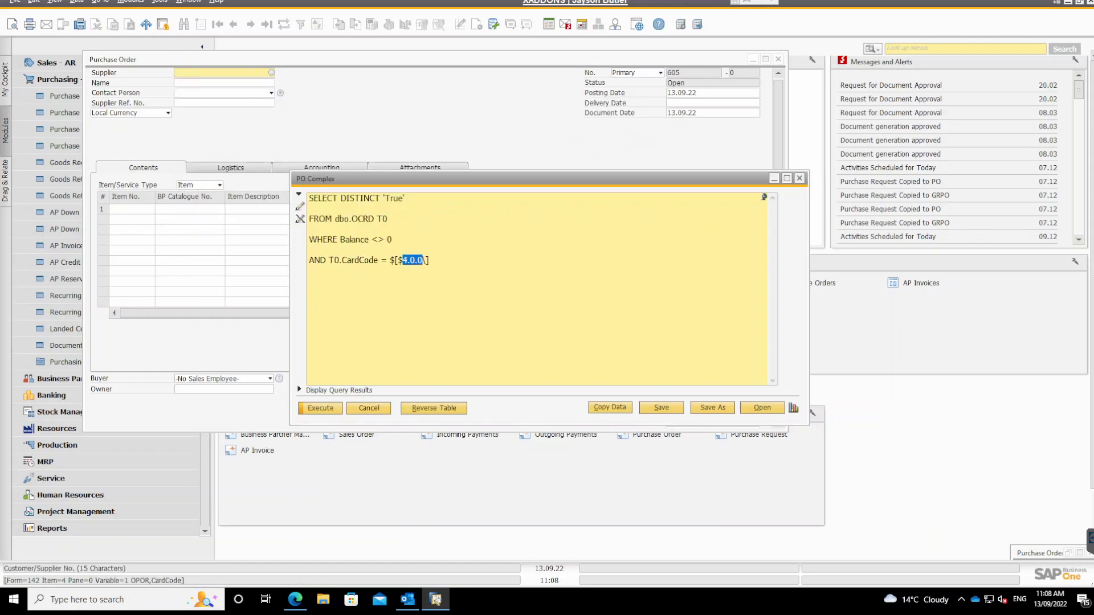
Close the PO Complex query and bring up the Po template in the Approval Templates setup.
click(221, 73)
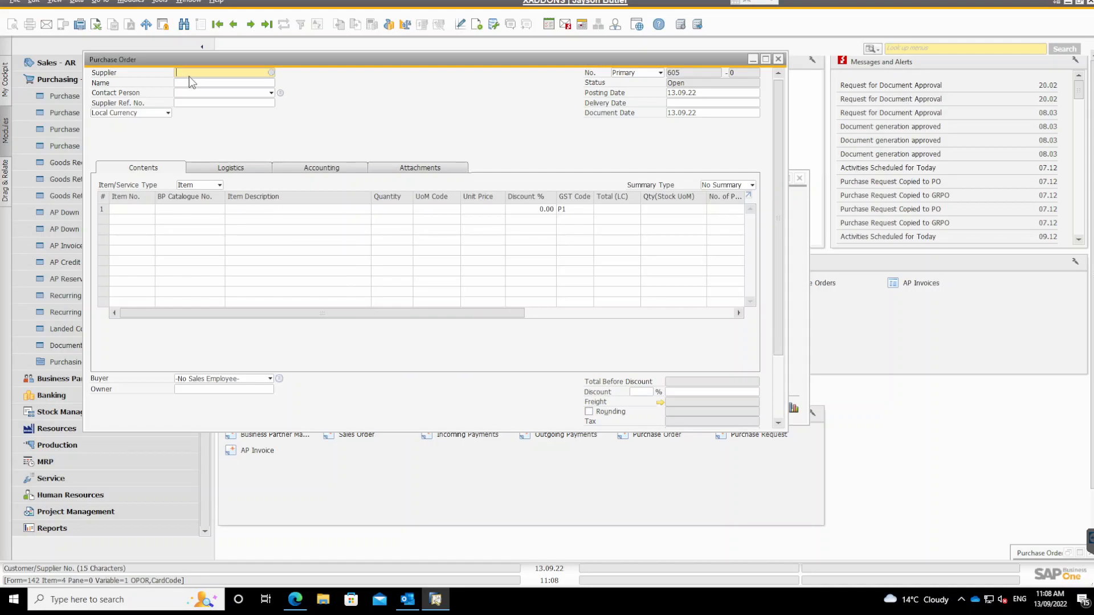
click(794, 257)
click(389, 409)
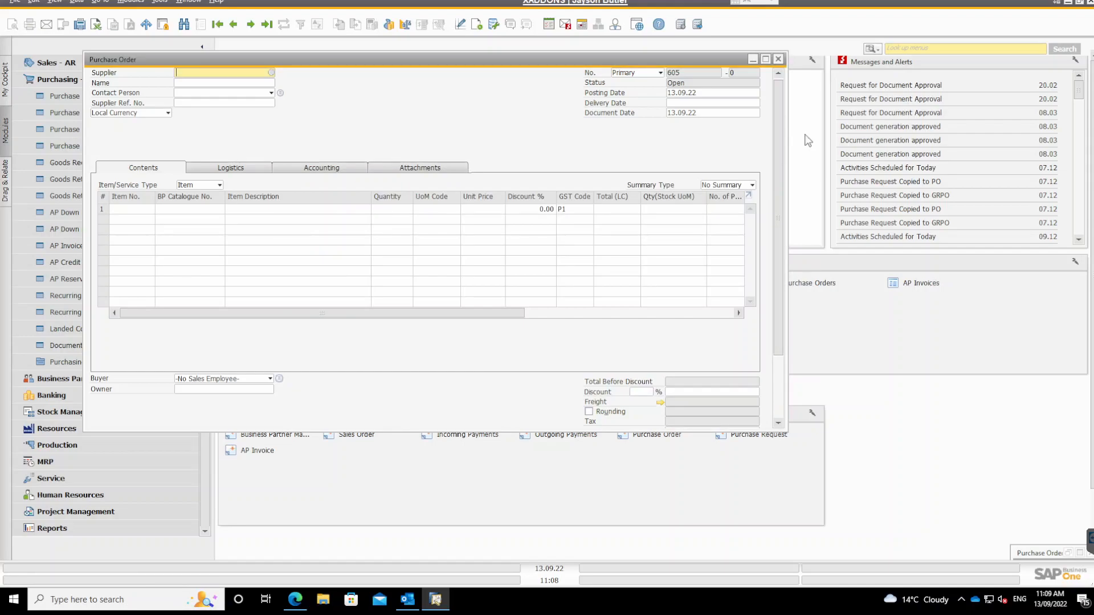
click(965, 49)
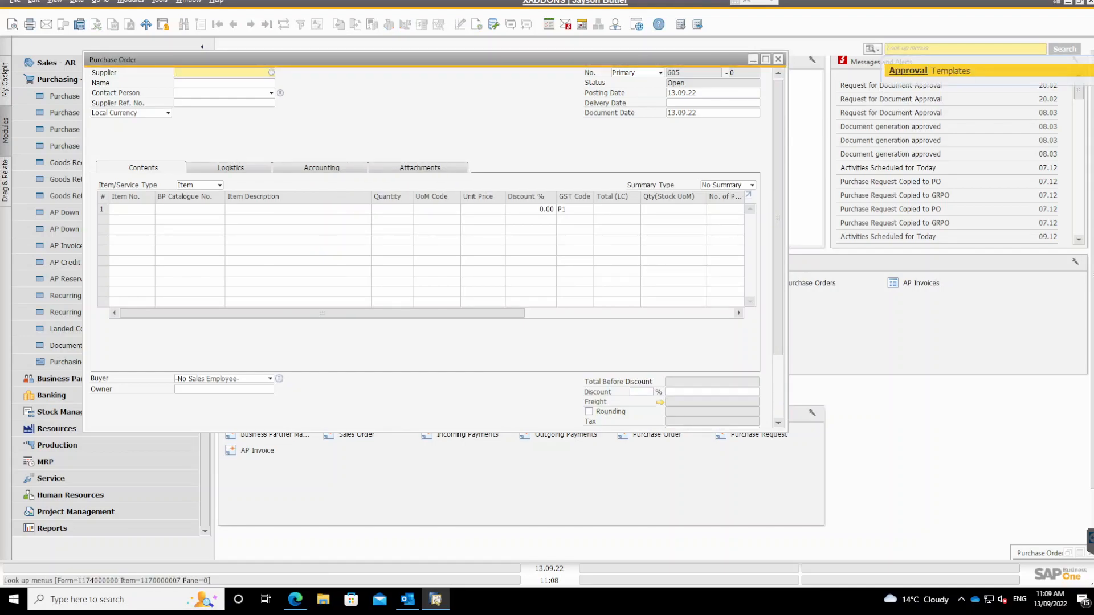
key(Return)
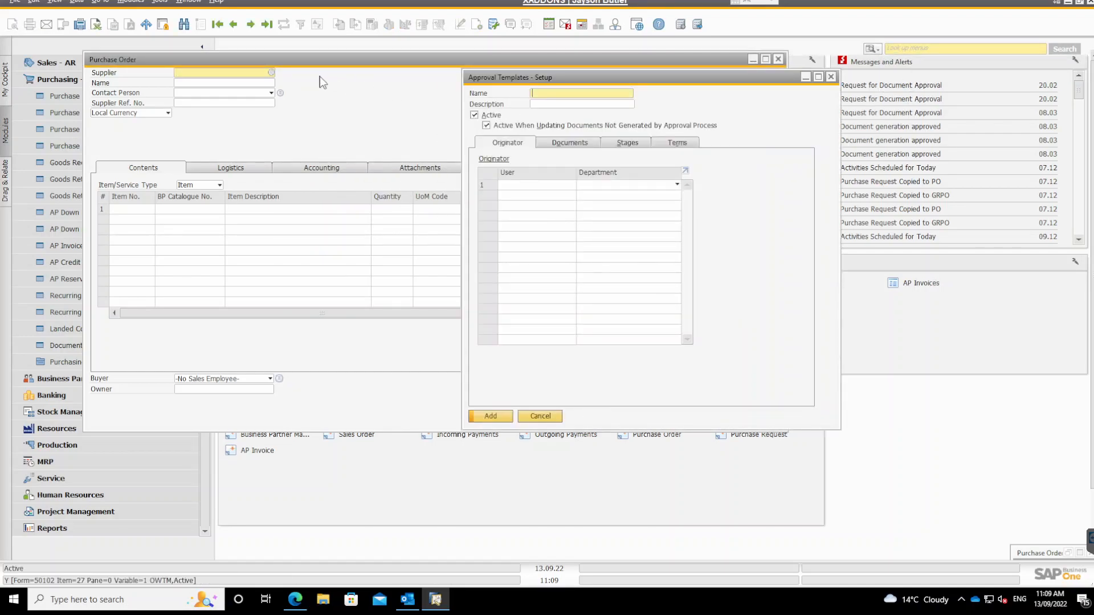
click(184, 24)
text(Po)
key(Return)
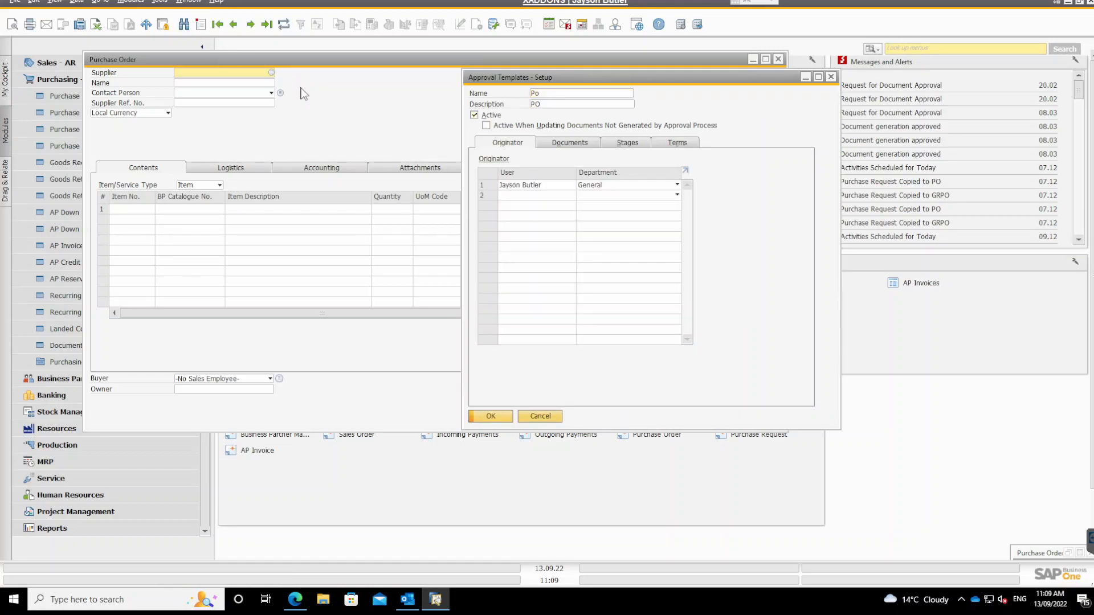
Replace the PO Approval query with PO Complex in the Po template's terms based on user queries and update the template.
click(678, 142)
click(541, 296)
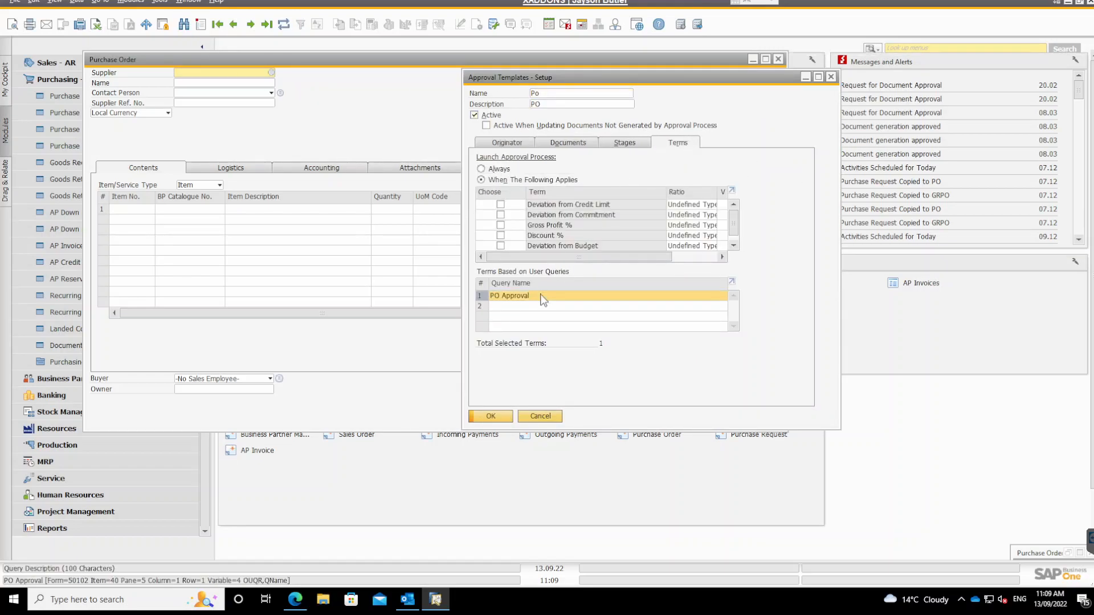
double_click(541, 295)
click(191, 159)
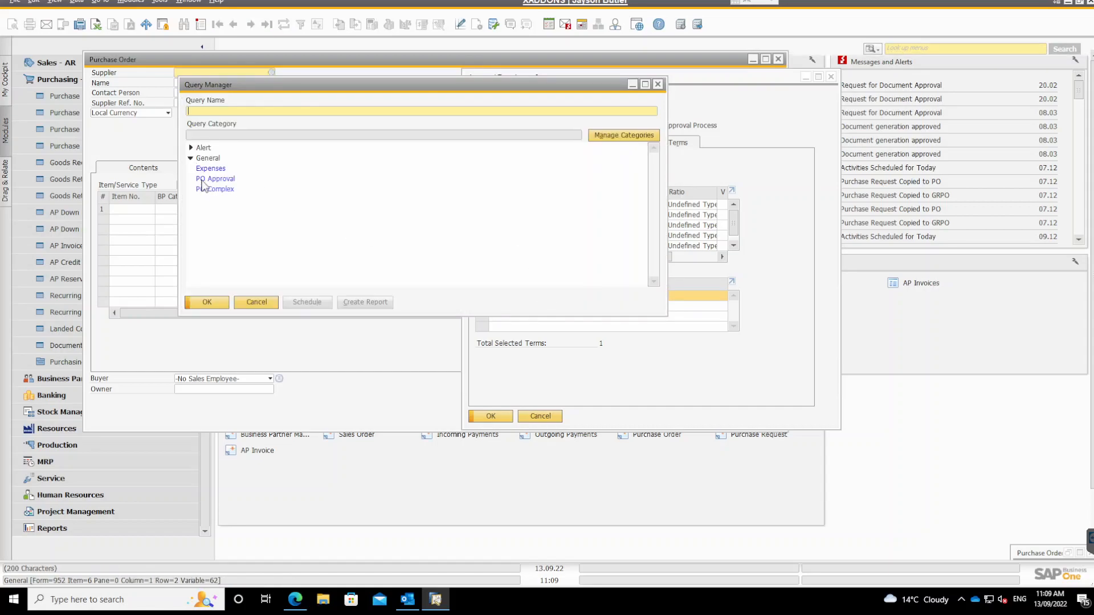
double_click(212, 189)
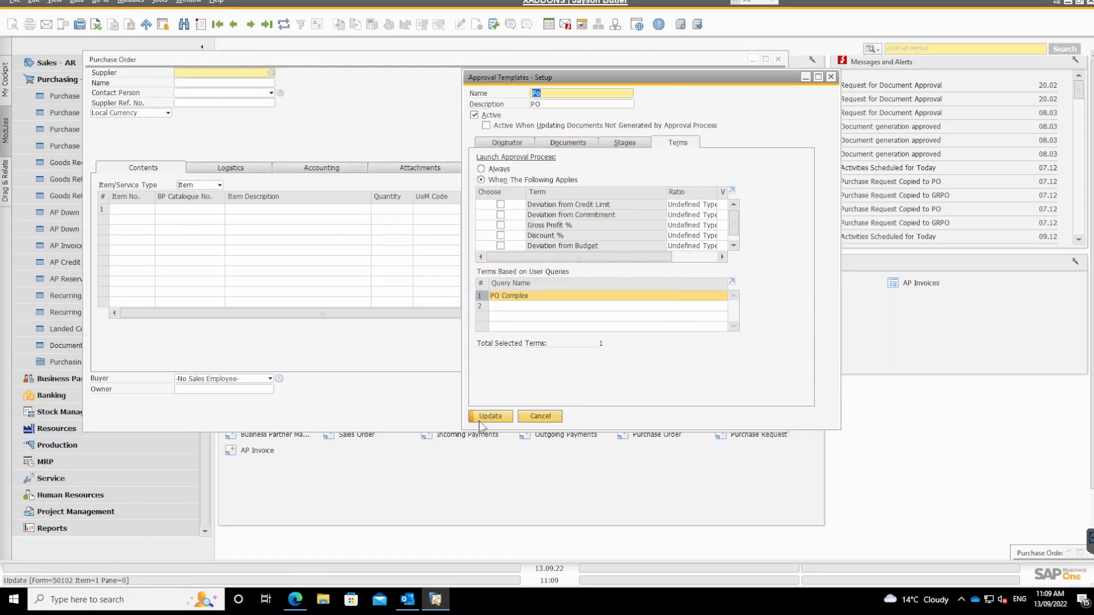
click(479, 421)
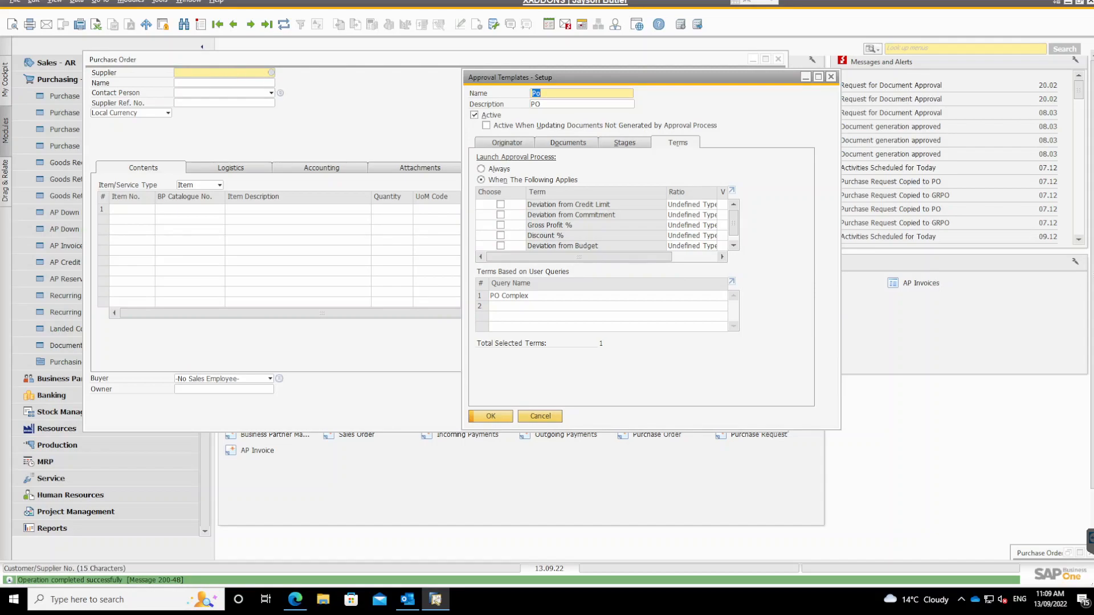
Select Acme Associates as the purchase order's supplier and enter item A00003 on the first line.
click(272, 73)
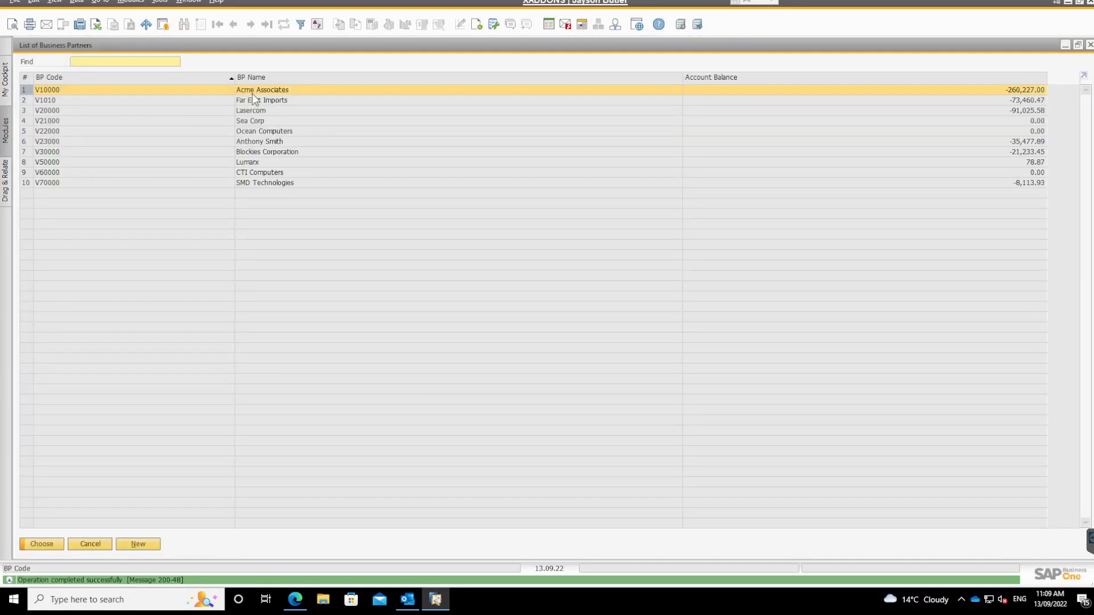
key(Return)
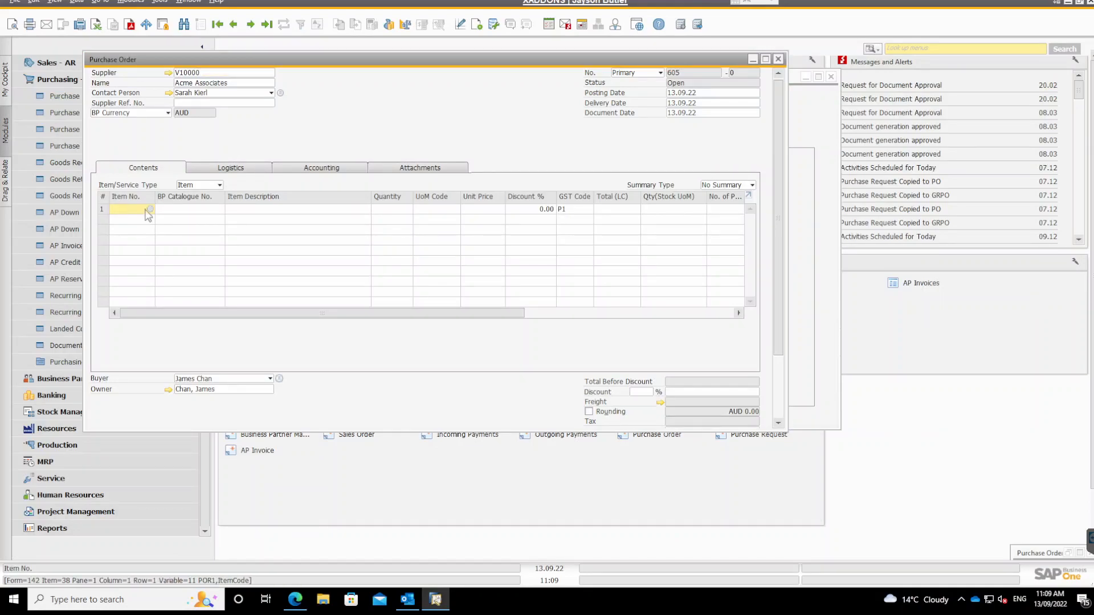
click(149, 210)
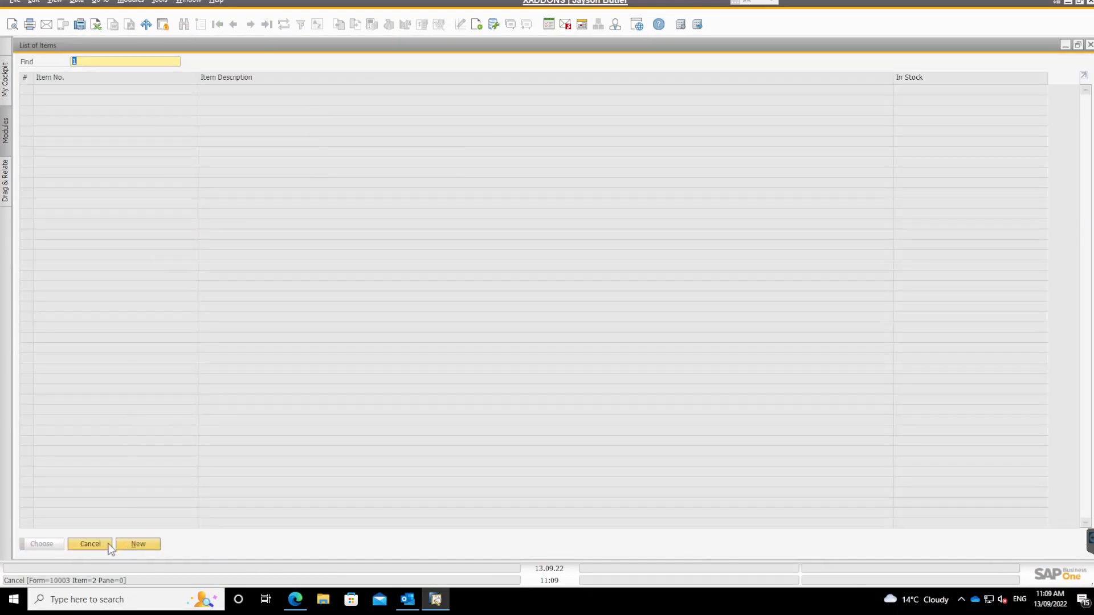
click(90, 544)
text(A00003)
key(Tab)
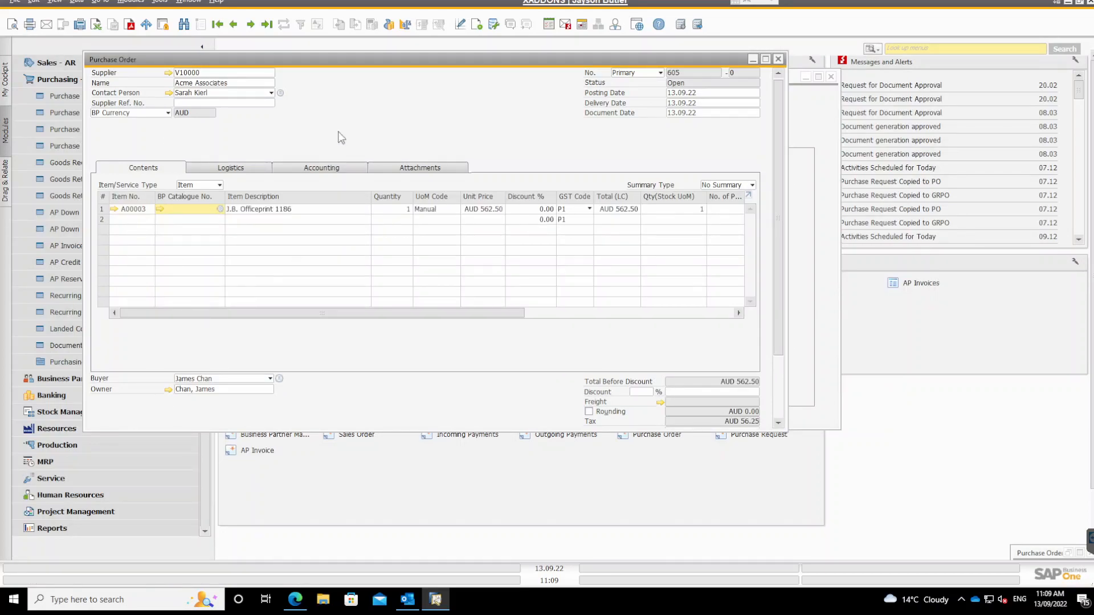
Test whether adding the order launches approval, cancel the request, and check the account balance in the supplier's master data.
key(Return)
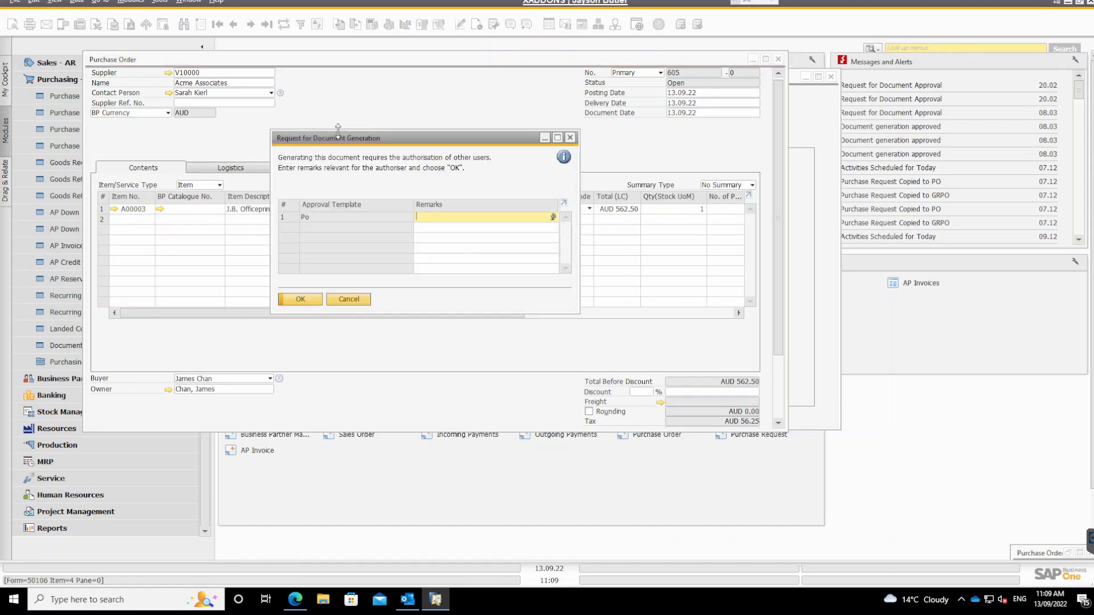
click(359, 301)
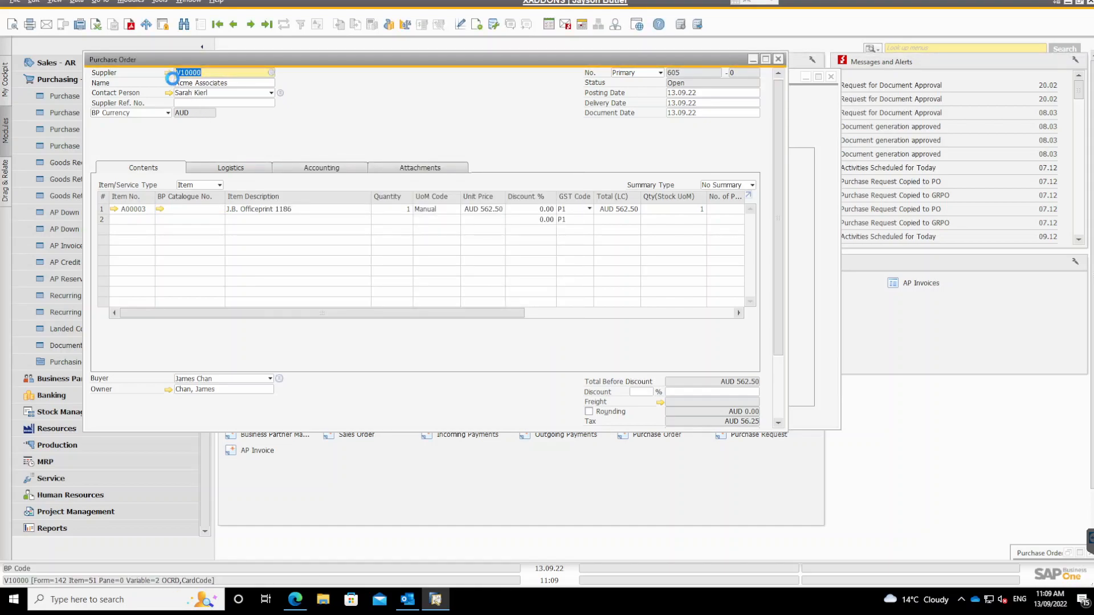
click(169, 73)
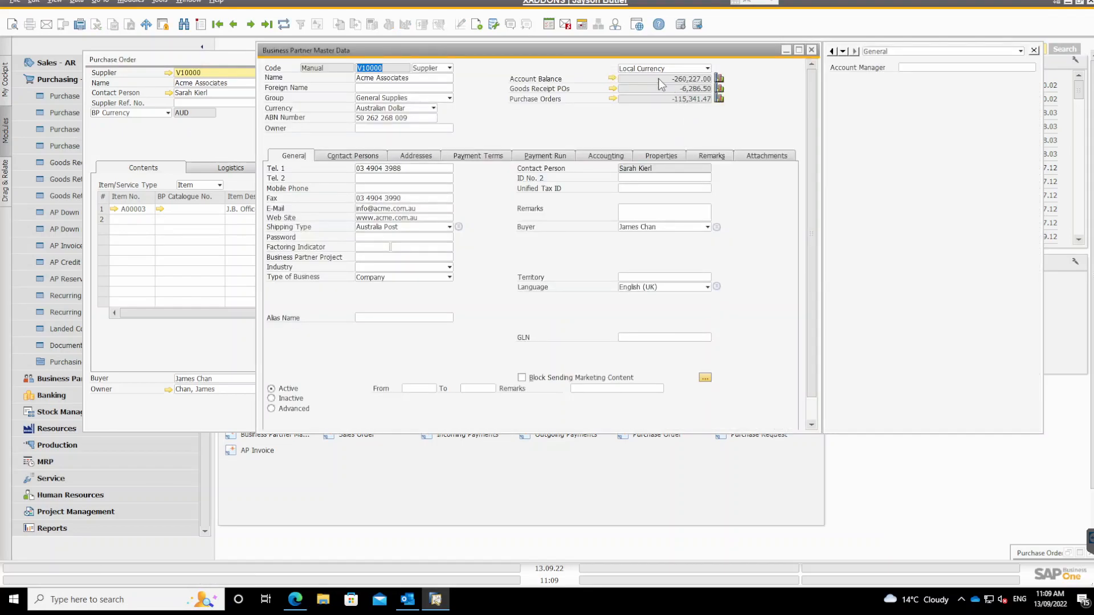
click(811, 50)
Move the purchase order window aside and close the Approval Templates setup.
drag(548, 64, 487, 66)
click(759, 122)
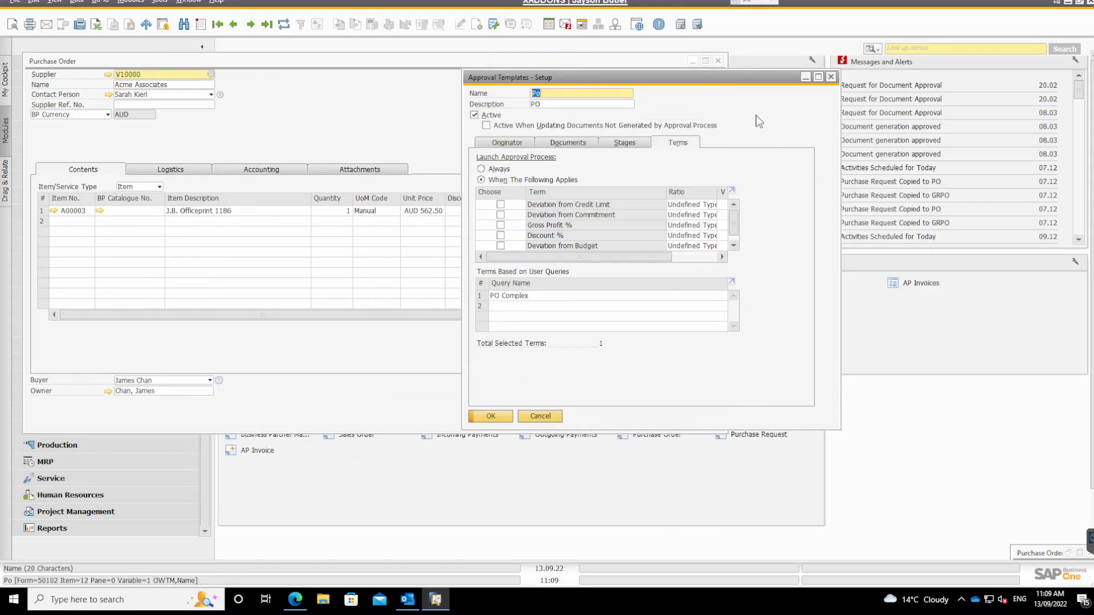
click(830, 76)
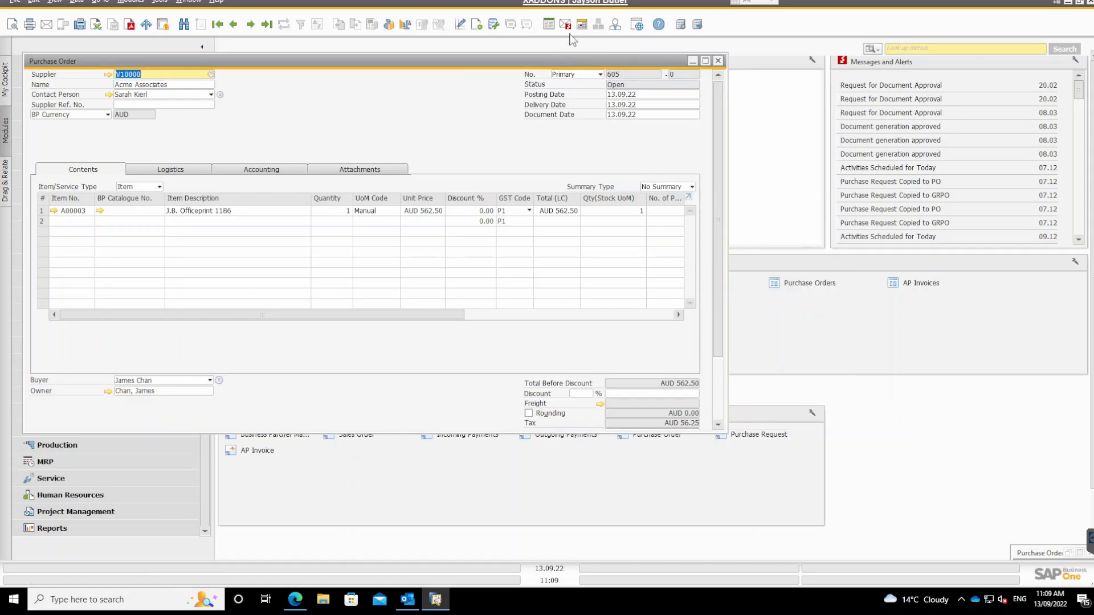
Change the CardCode condition in the General category's PO Complex query to $[OPOR.CardCode], then save and close the query.
click(493, 24)
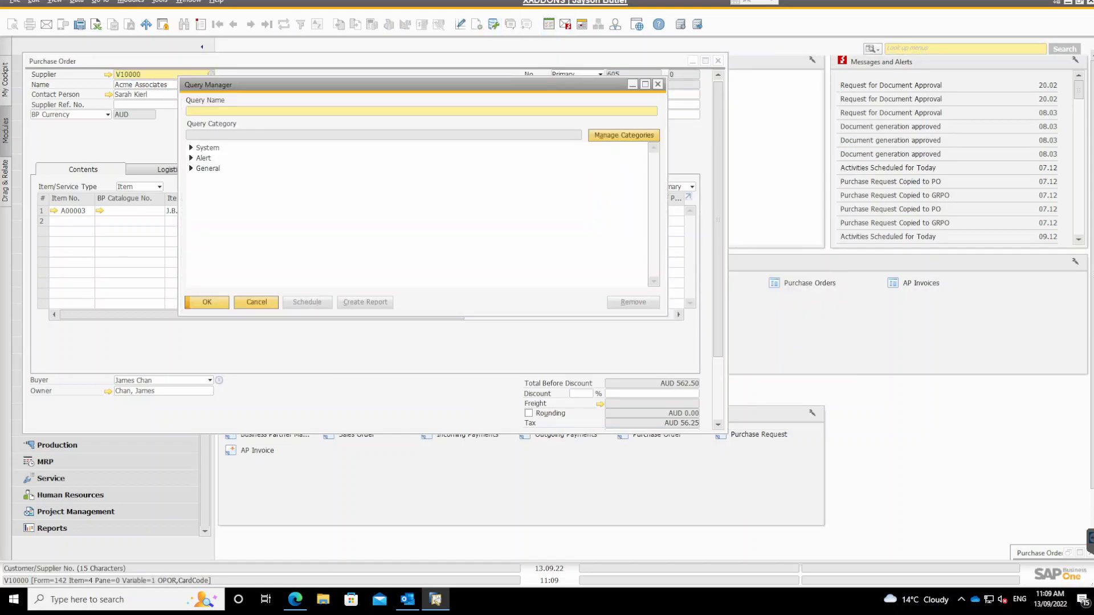
click(206, 169)
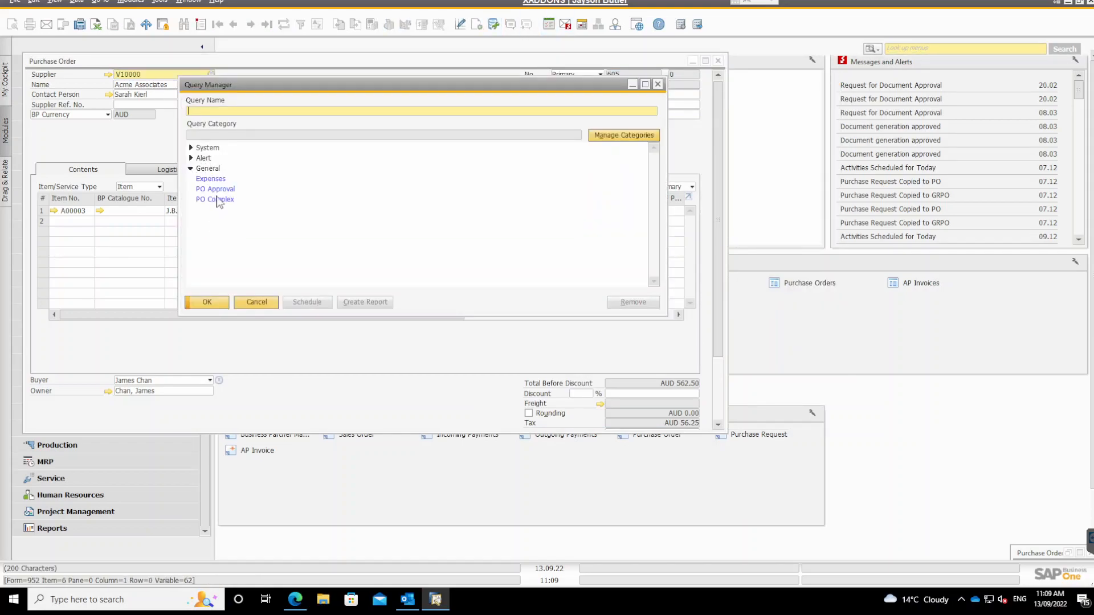
double_click(217, 200)
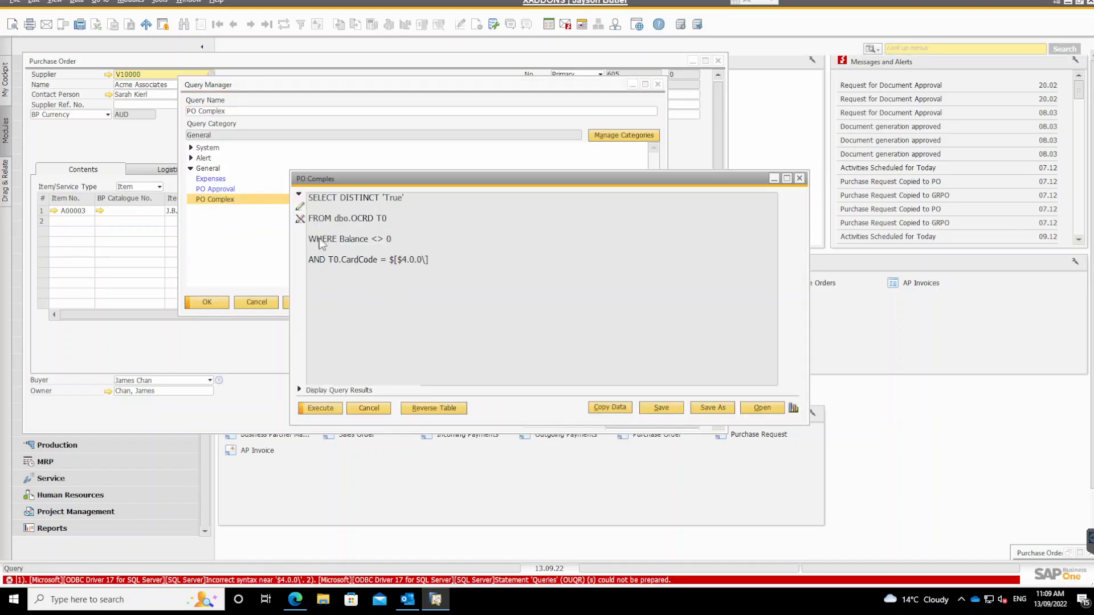
click(327, 244)
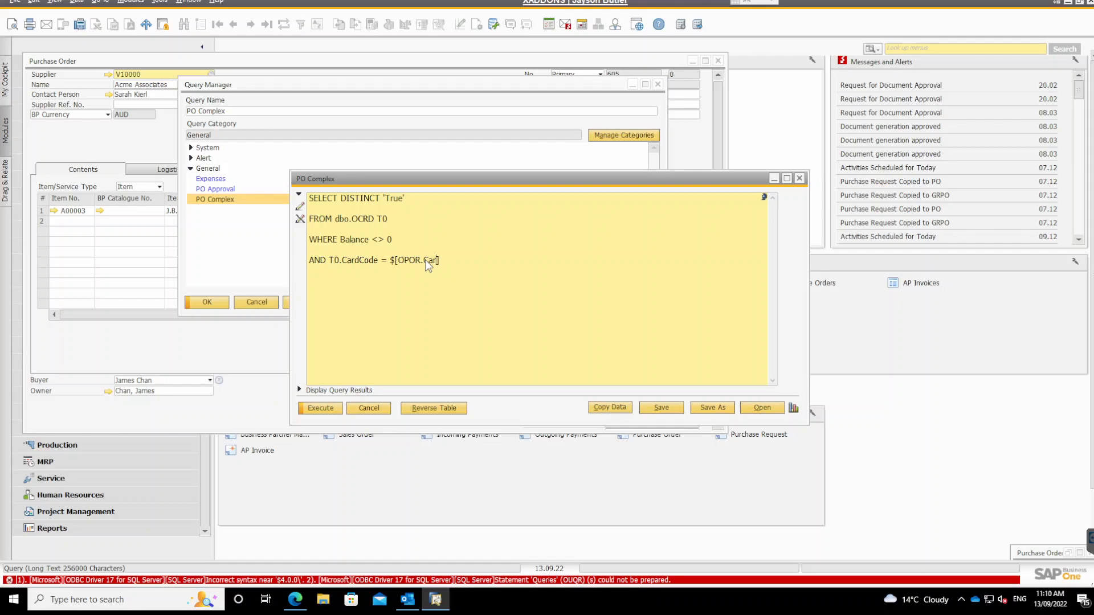
text(dCode)
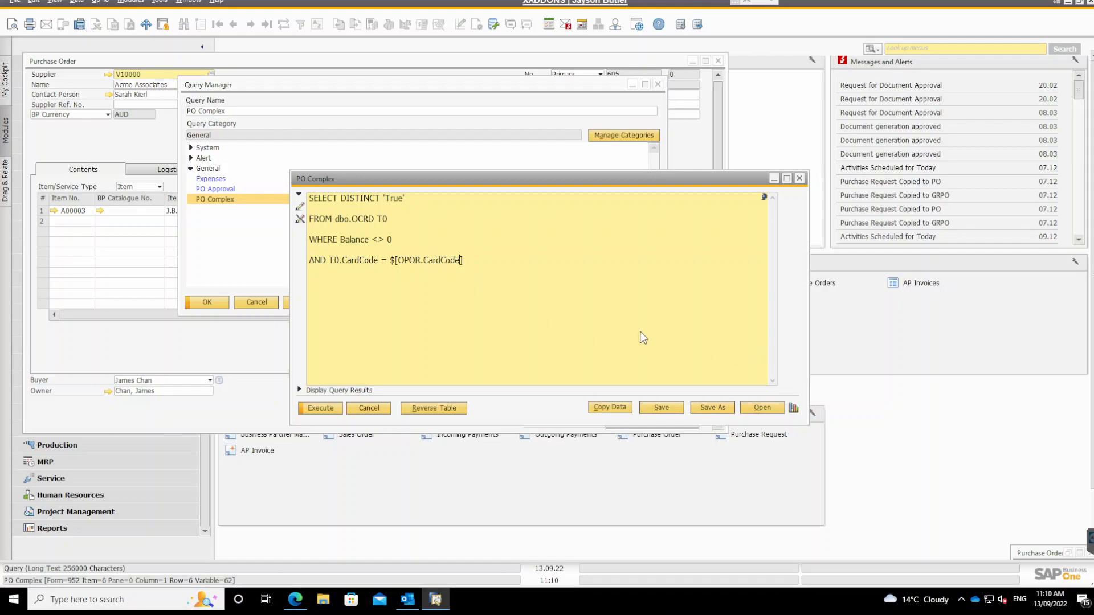
click(662, 408)
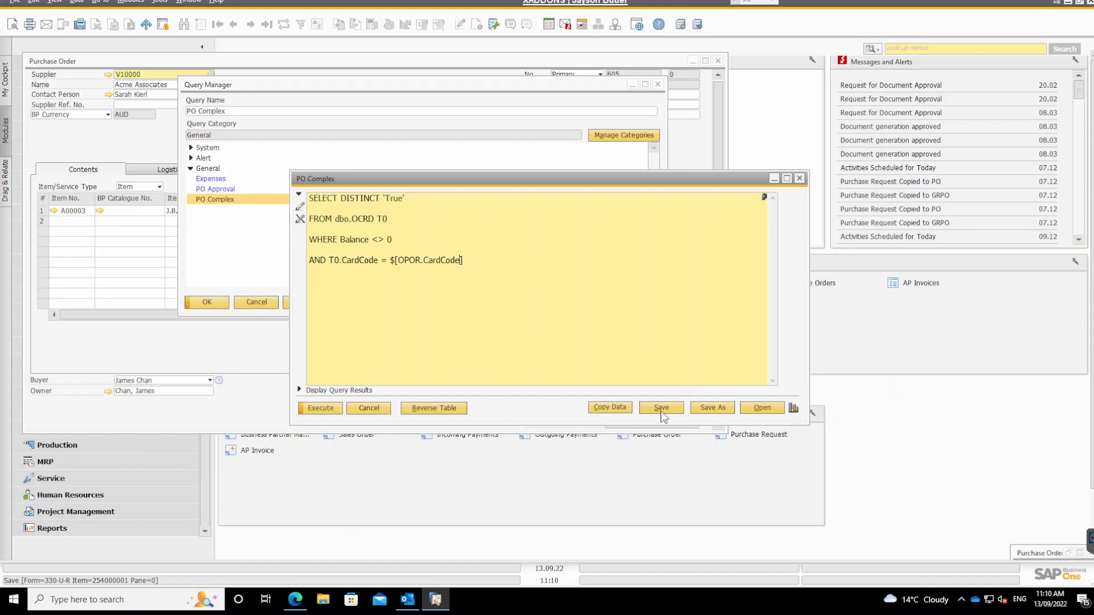
click(373, 407)
click(265, 305)
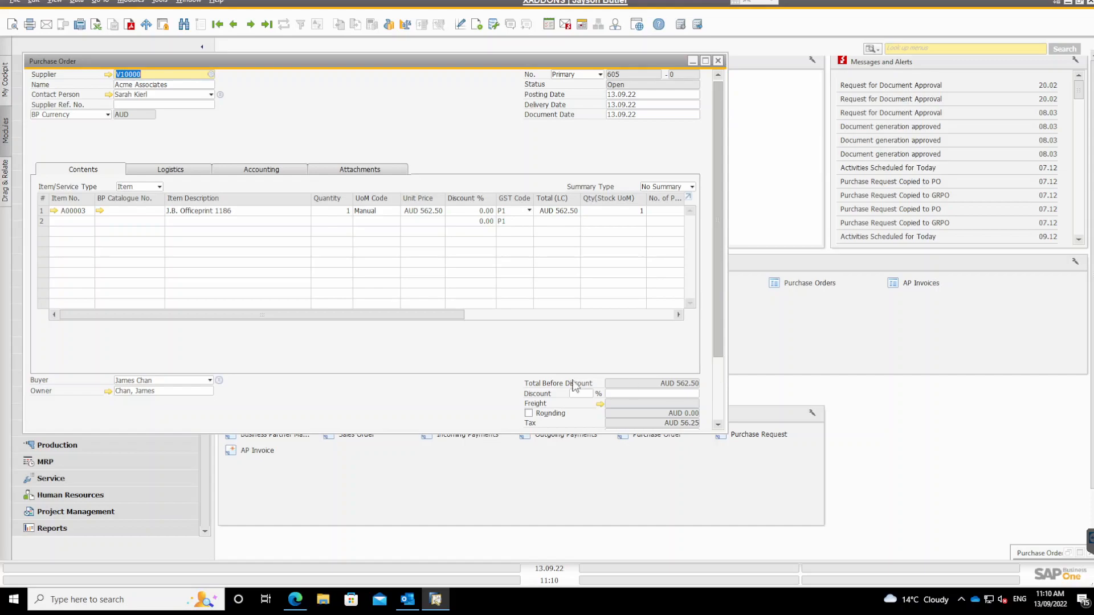
Add the Acme Associates purchase order to launch the approval request with the revised query.
scroll(632, 387, down, 3)
click(57, 418)
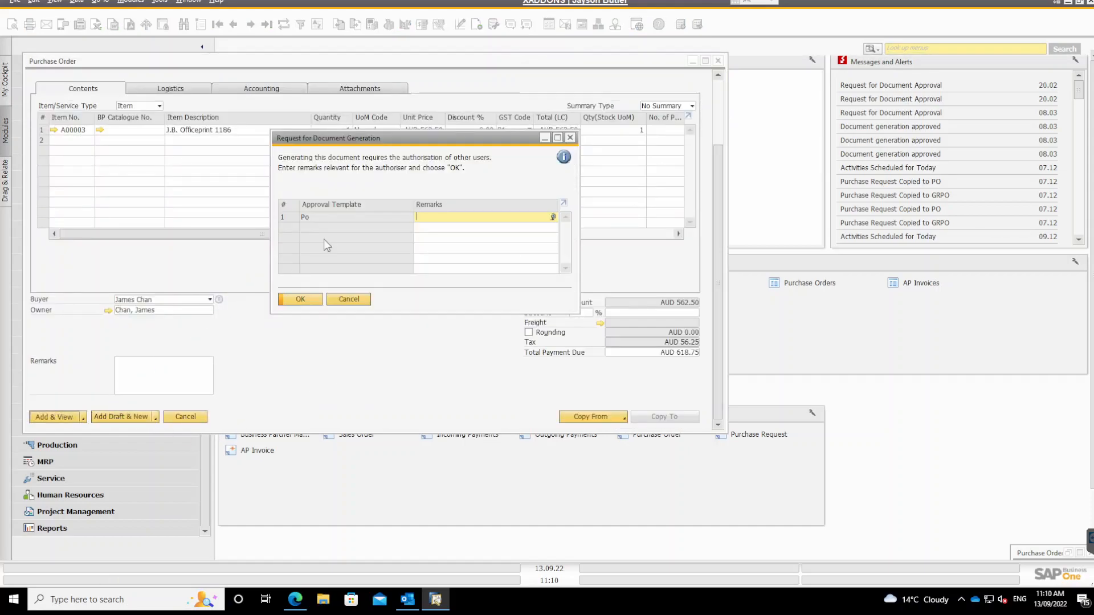